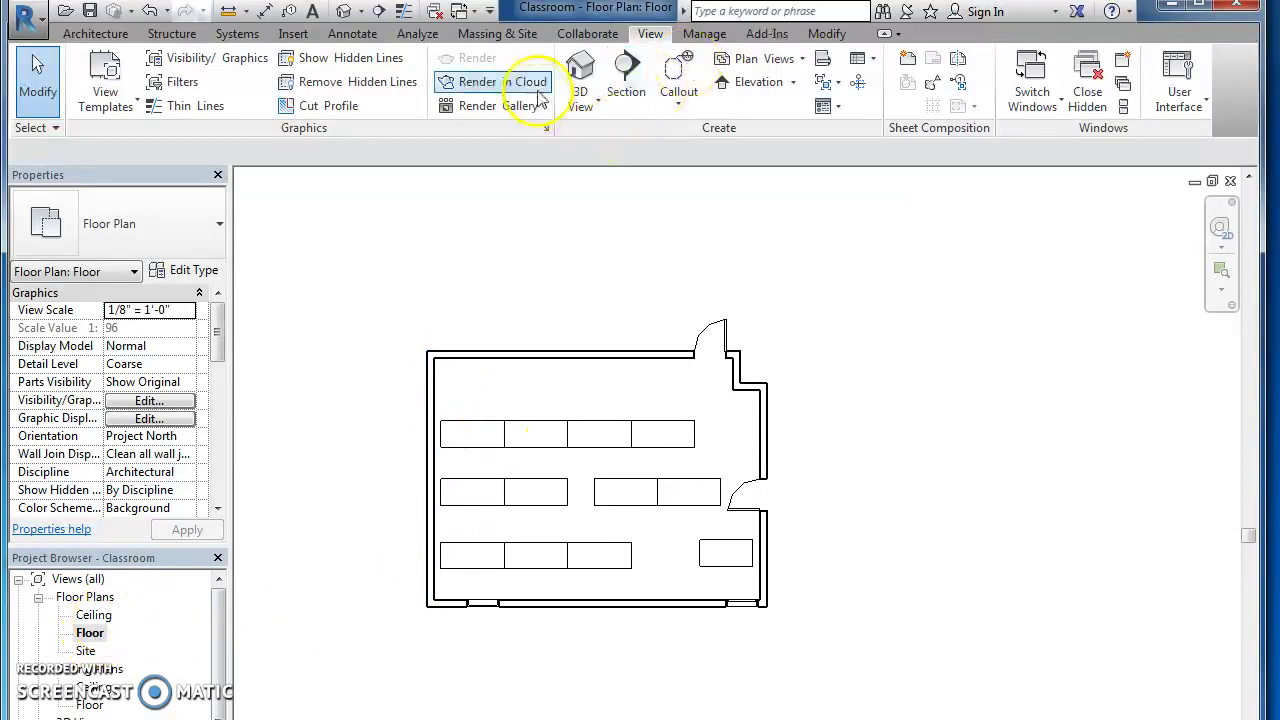
# Inspect the classroom in the default 3D view and return to the Floor plan view.
pyautogui.click(583, 75)
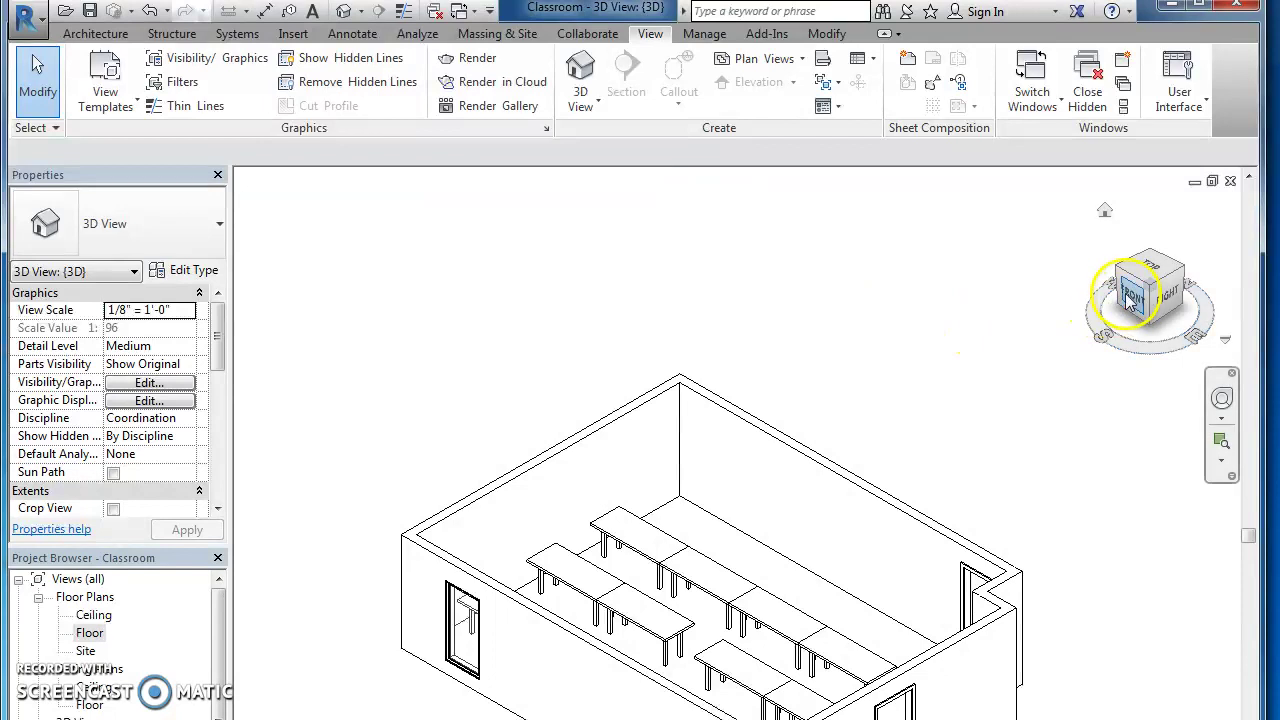
pyautogui.doubleClick(100, 635)
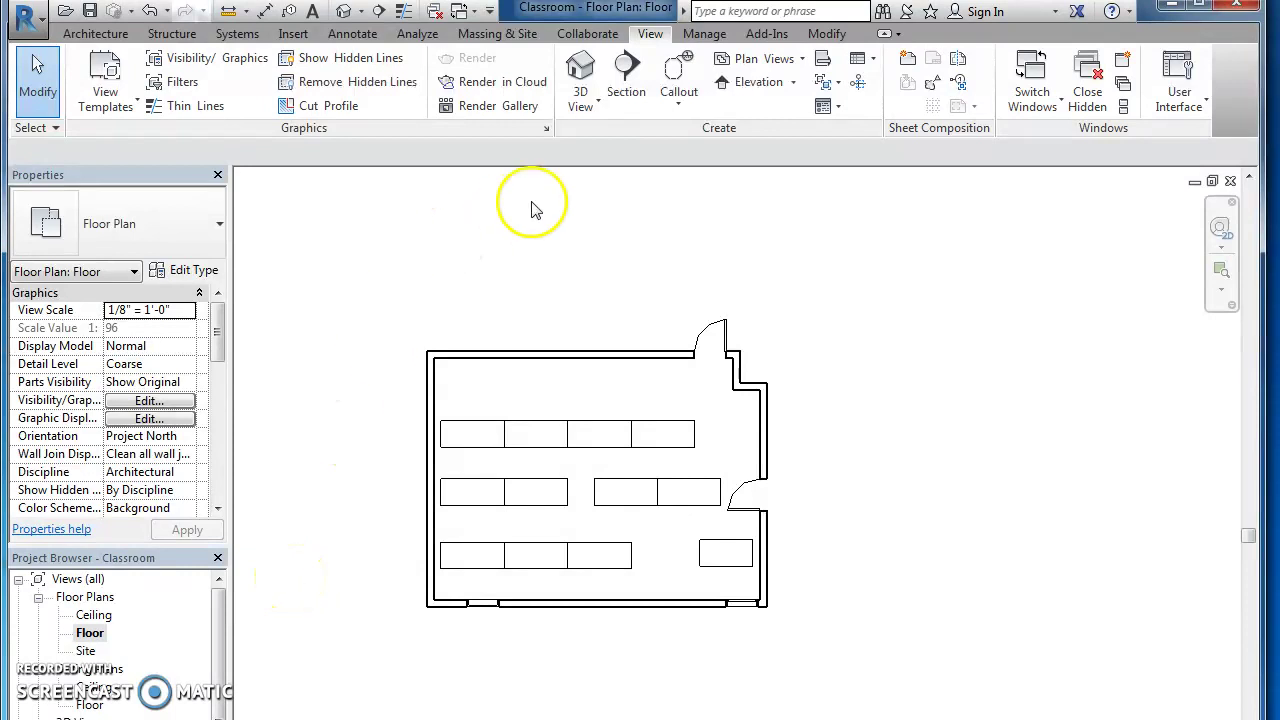
# Start a floor sketch and draw a 29' - 0" straight boundary line along the middle of the classroom's north wall.
pyautogui.click(116, 35)
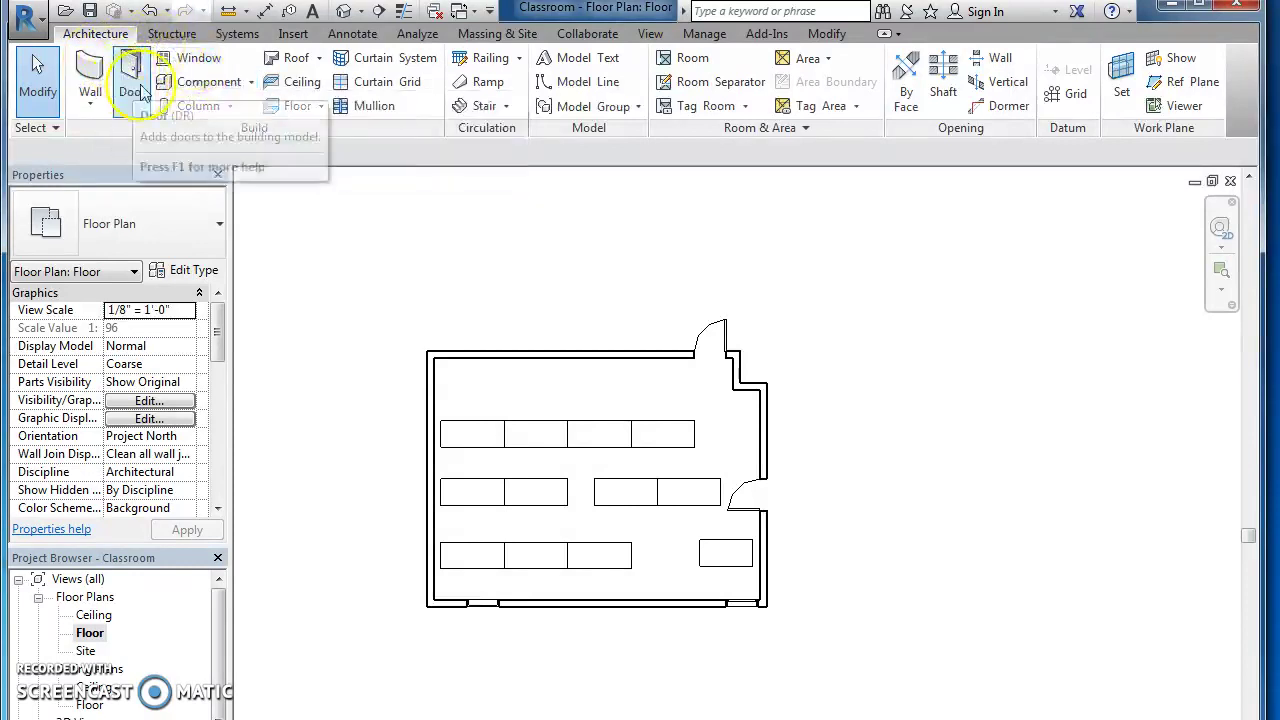
pyautogui.click(292, 111)
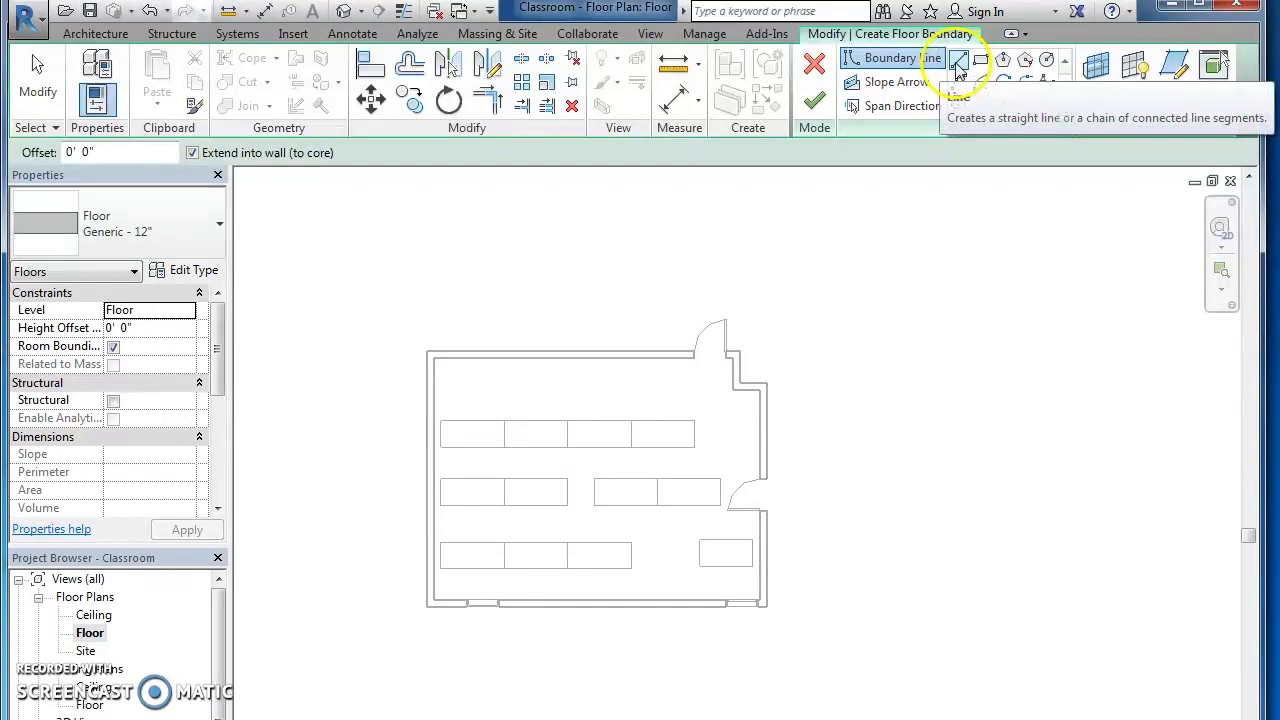
pyautogui.click(982, 60)
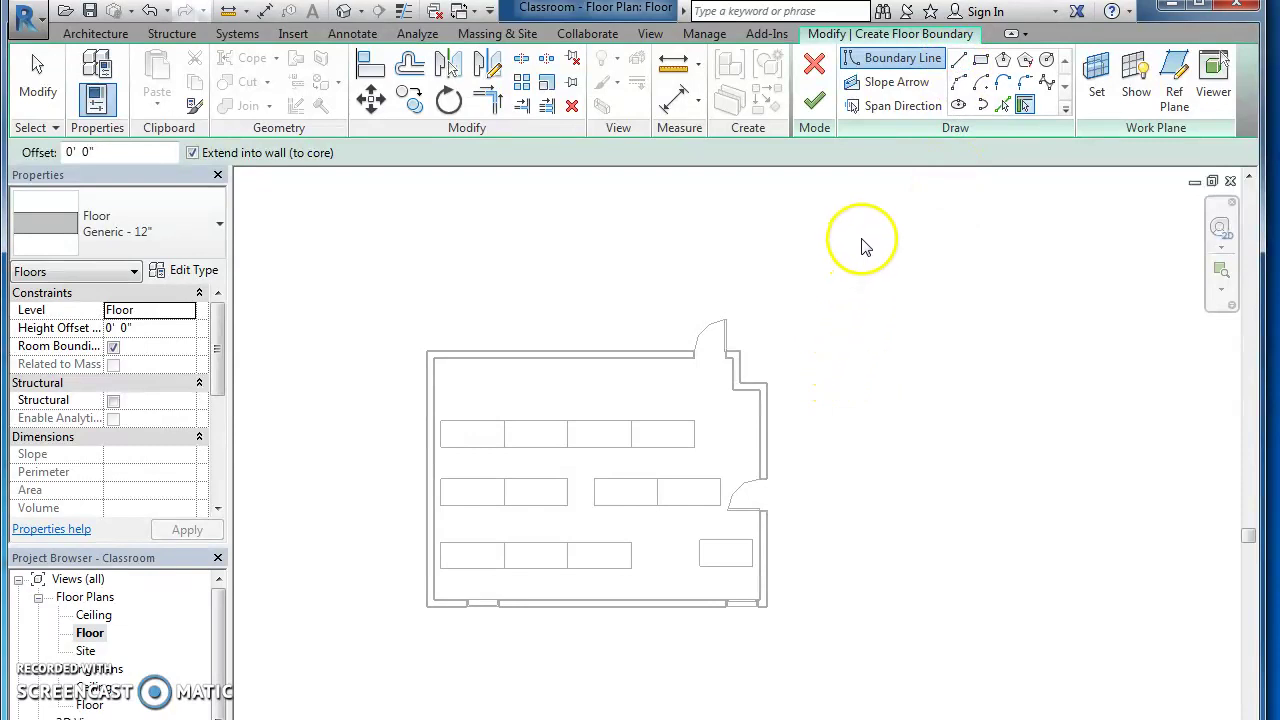
pyautogui.click(958, 60)
pyautogui.click(695, 351)
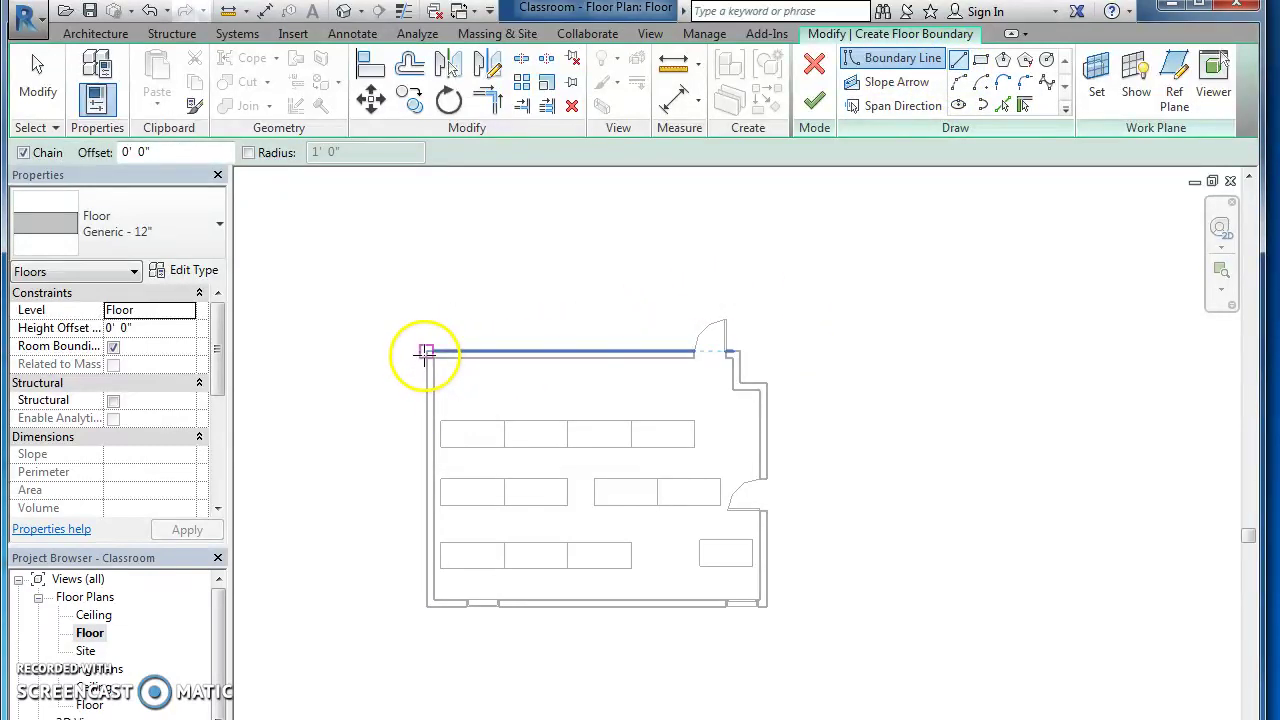
pyautogui.click(427, 351)
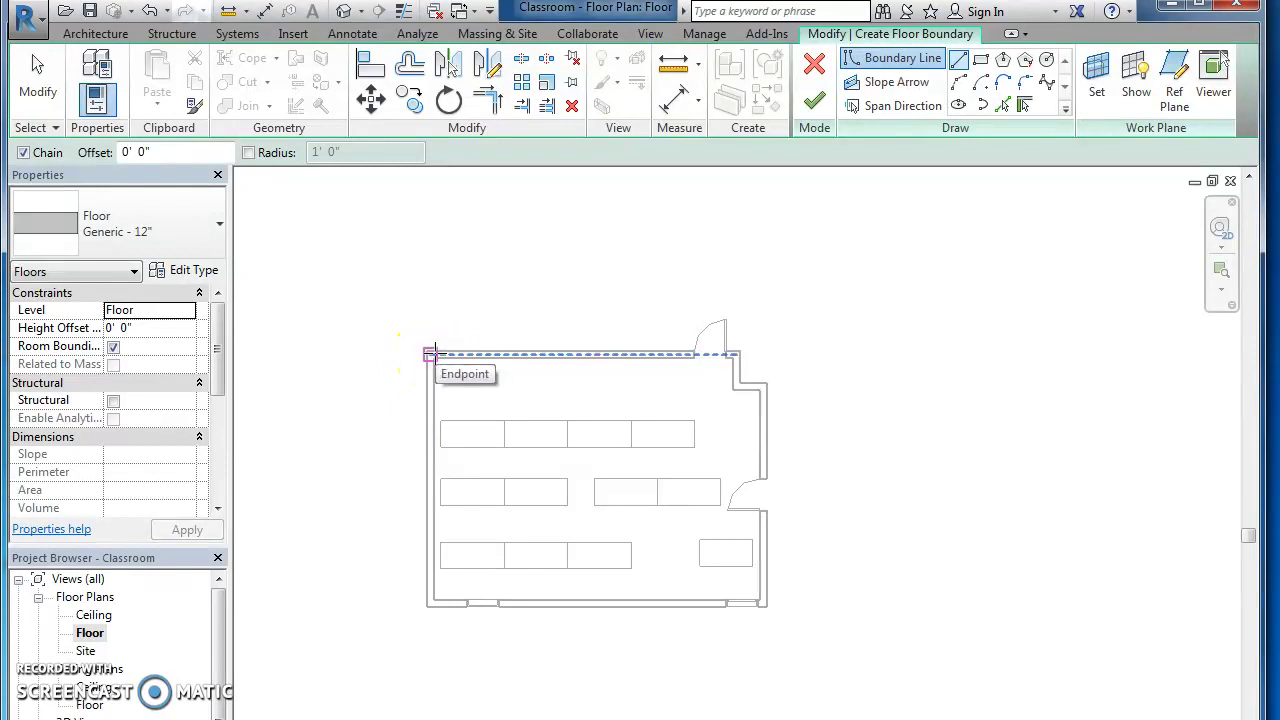
pyautogui.moveTo(434, 349); pyautogui.dragTo(735, 355)
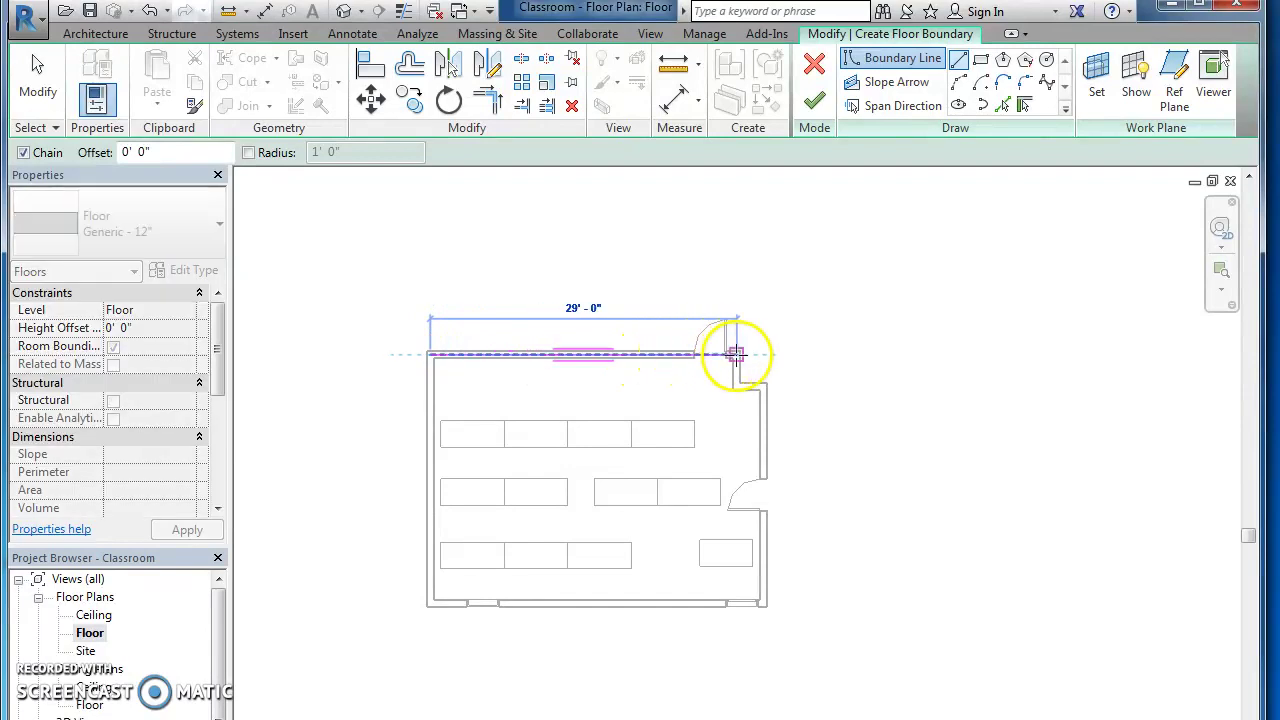
pyautogui.click(735, 355)
# Continue the floor boundary around the northeast corner jog and along the east, south and west walls, closing the loop.
pyautogui.click(738, 384)
pyautogui.click(763, 384)
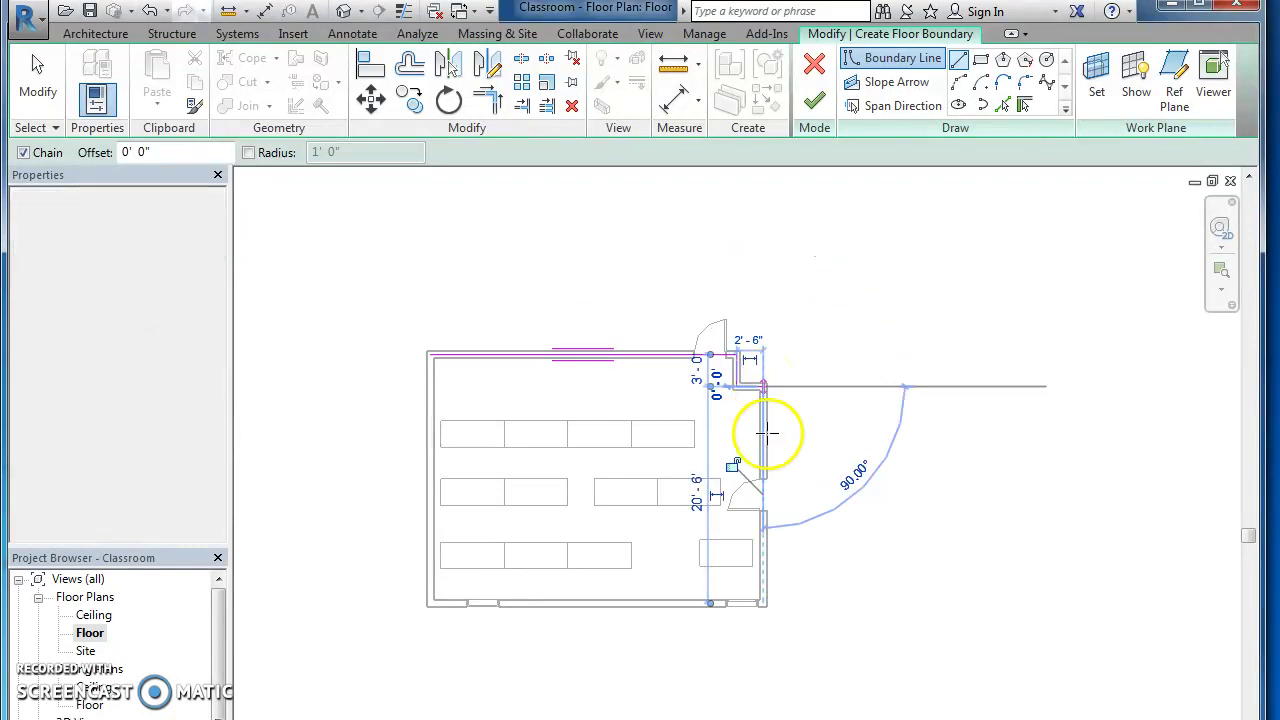
pyautogui.click(764, 603)
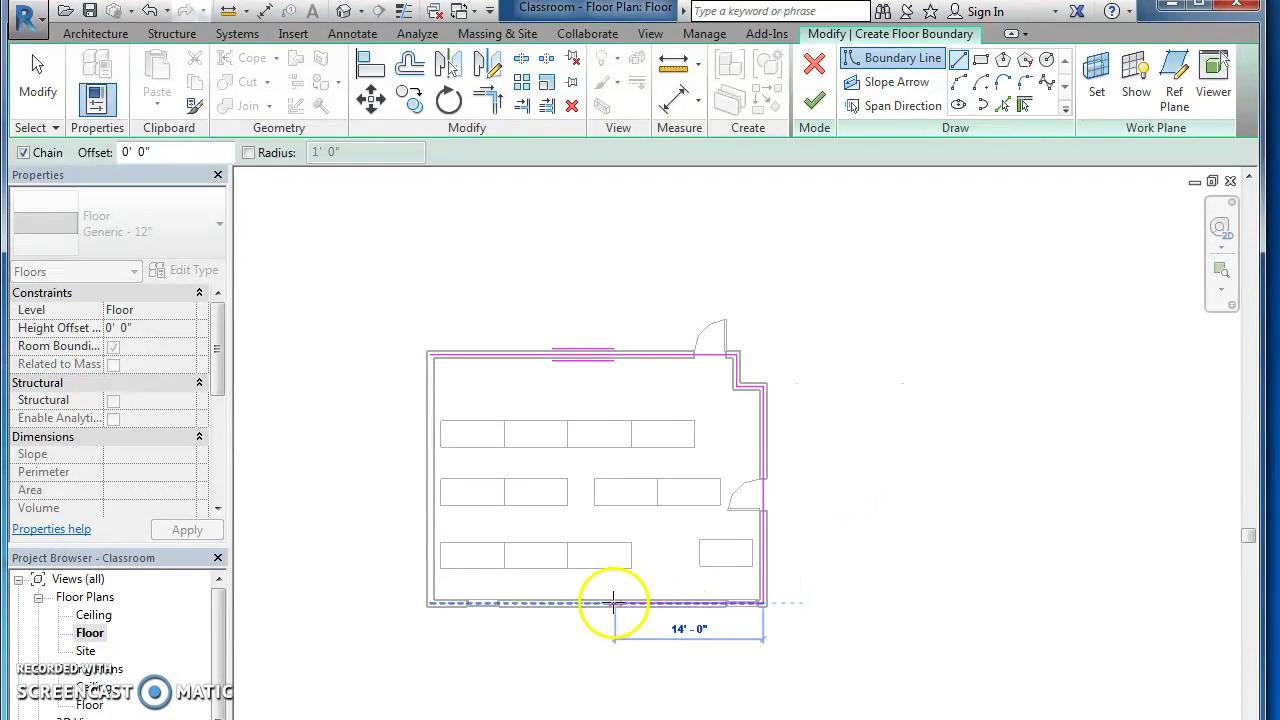
pyautogui.click(430, 603)
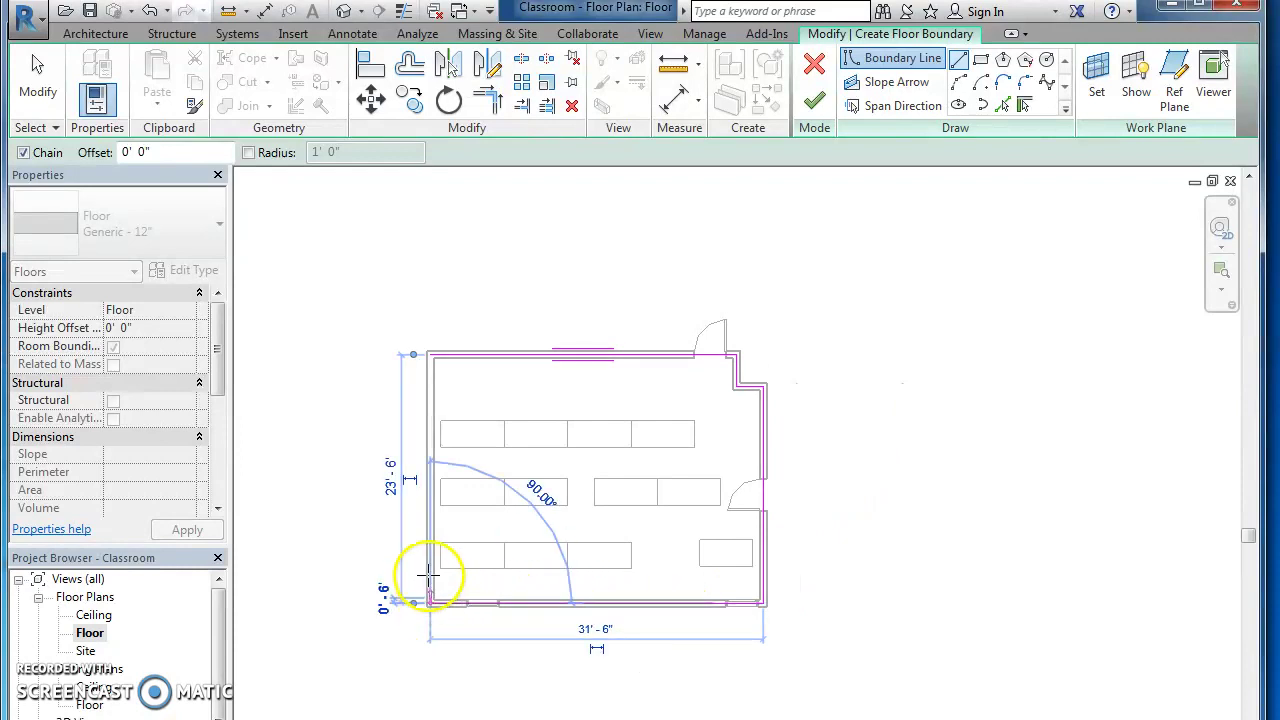
pyautogui.click(430, 357)
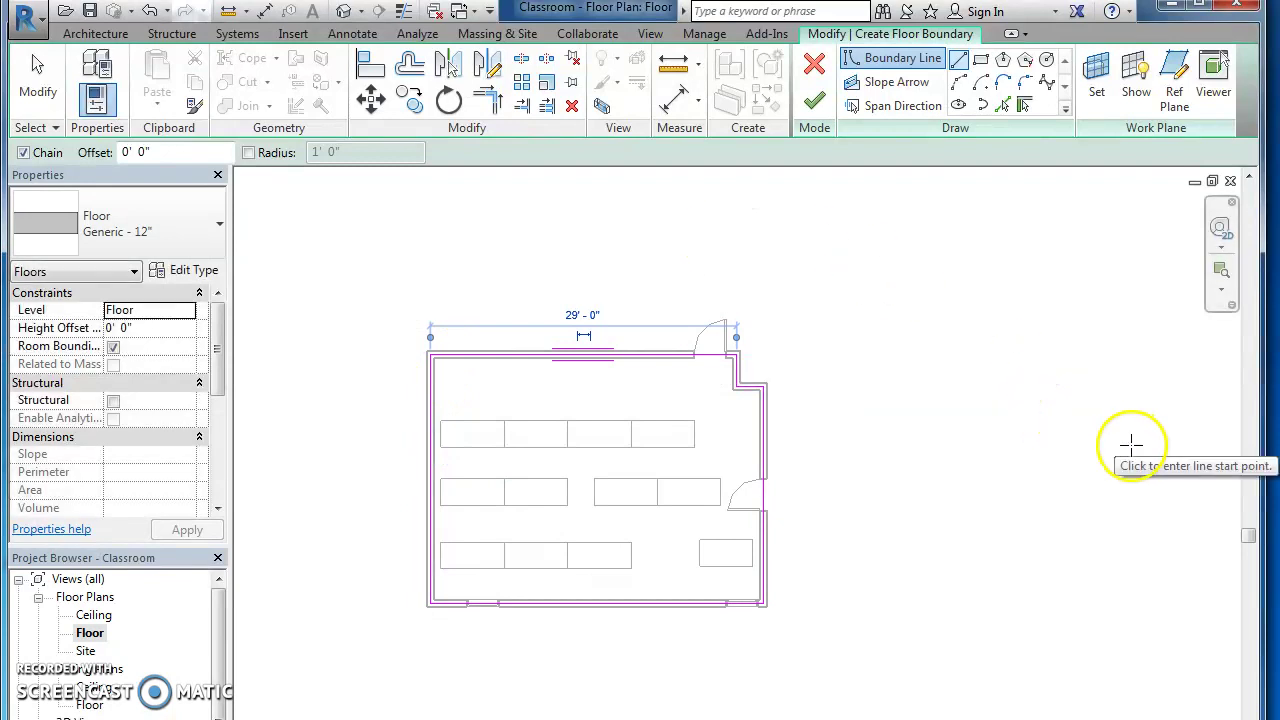
# Set the floor type to Wood Joist 10" - Ceramic Tile and finish the floor sketch.
pyautogui.click(155, 240)
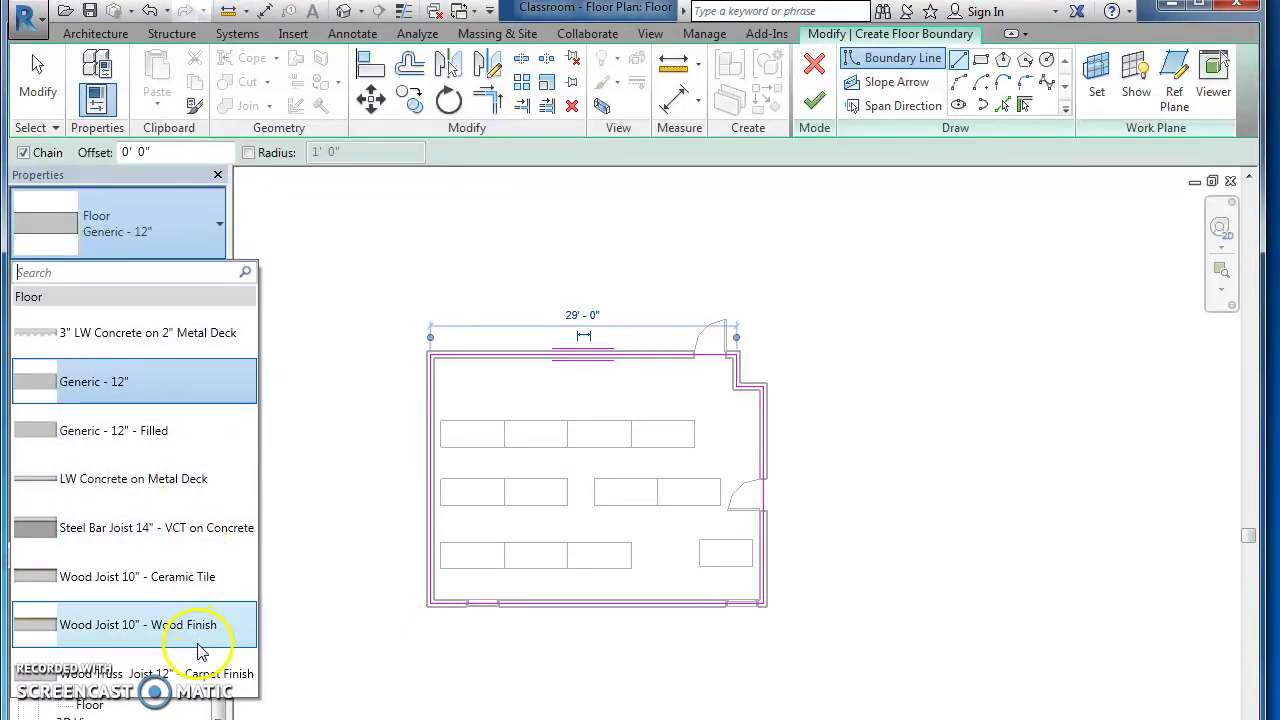
pyautogui.click(92, 580)
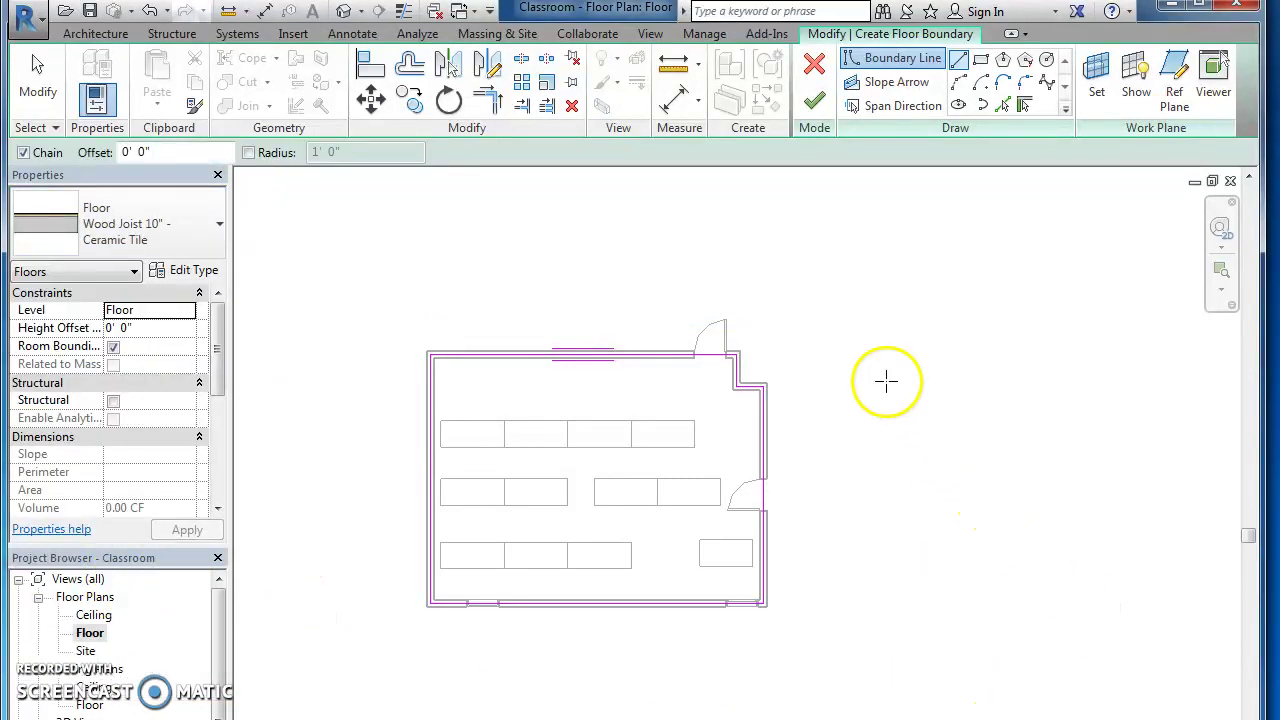
pyautogui.click(812, 104)
# Set the visual style of the Floor plan view to Realistic.
pyautogui.click(621, 265)
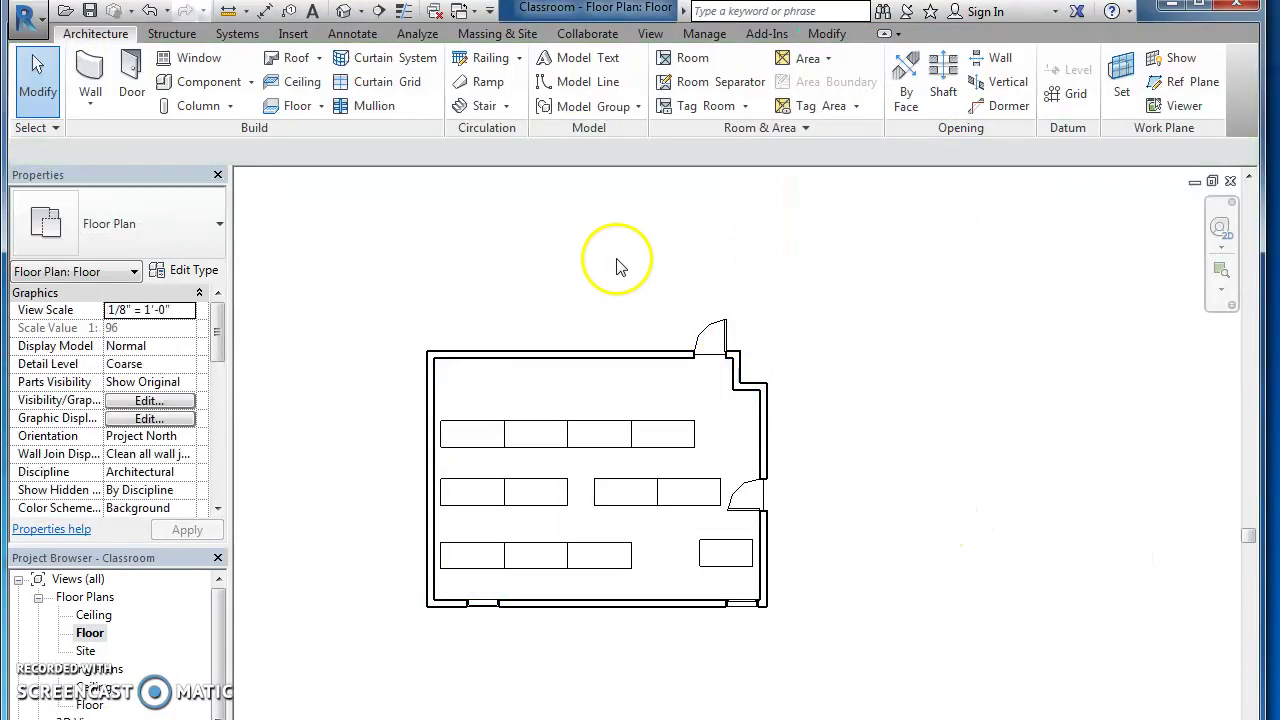
pyautogui.click(587, 60)
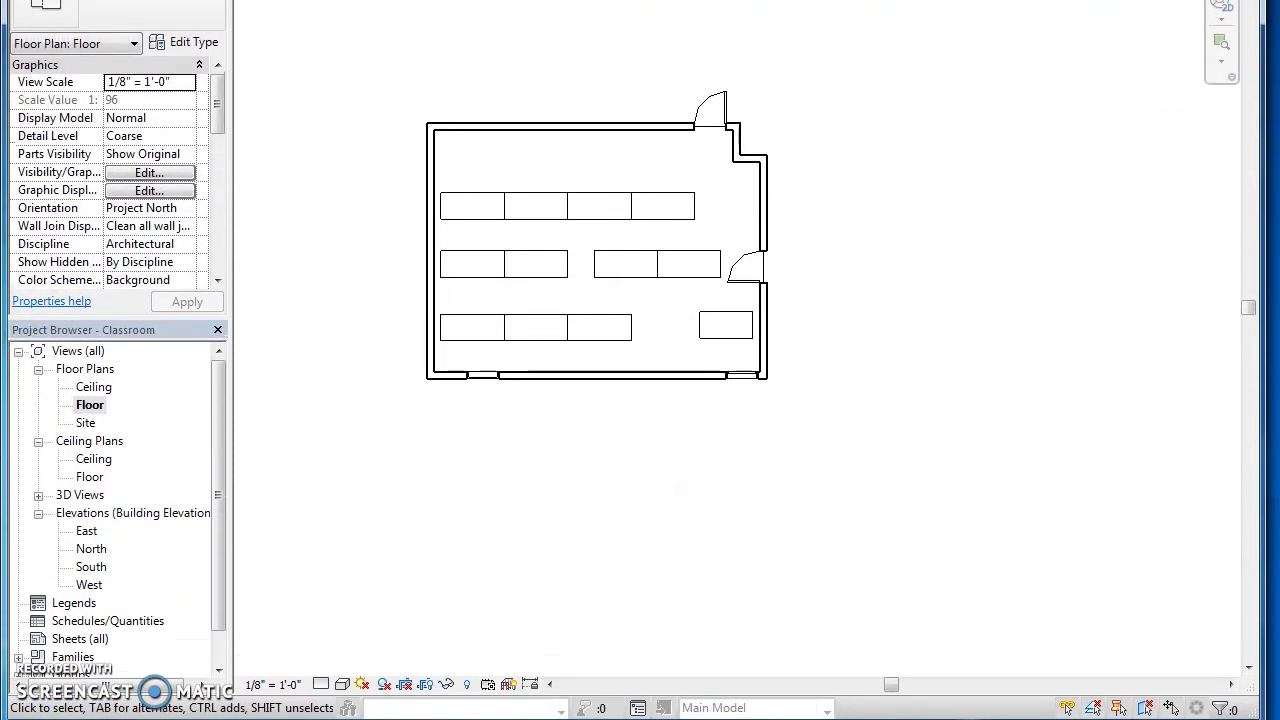
pyautogui.click(342, 684)
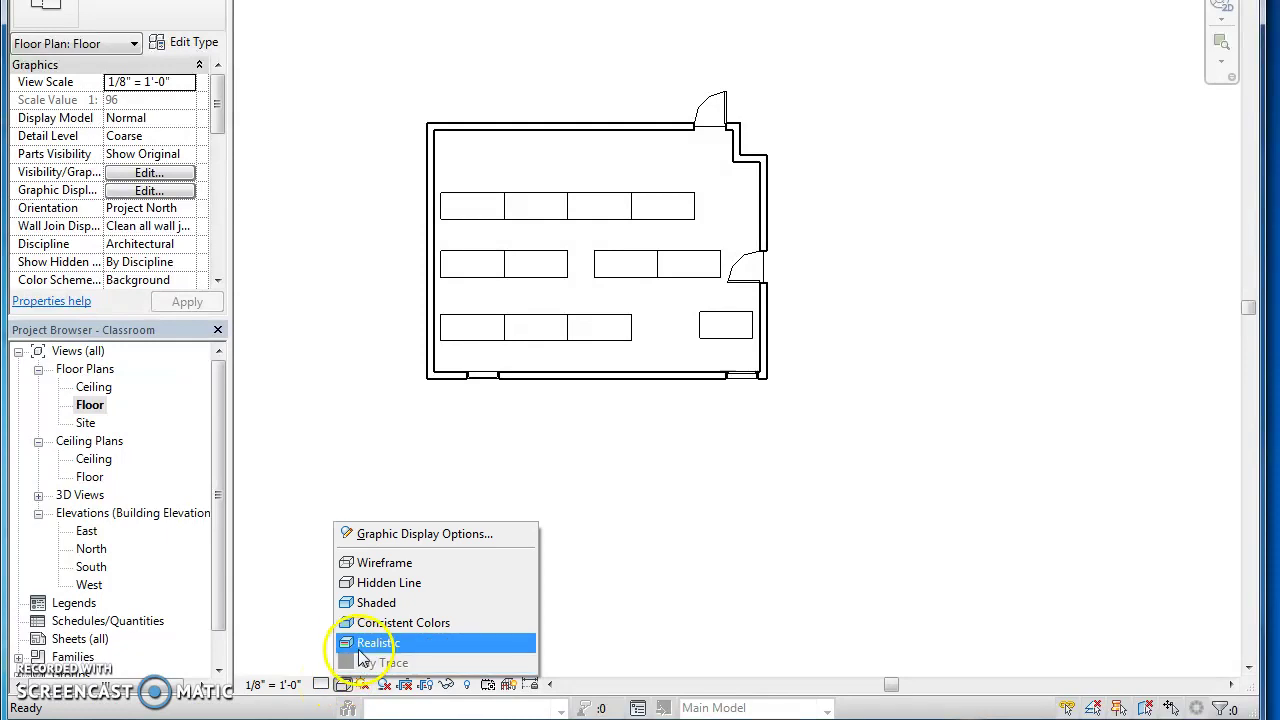
pyautogui.click(370, 648)
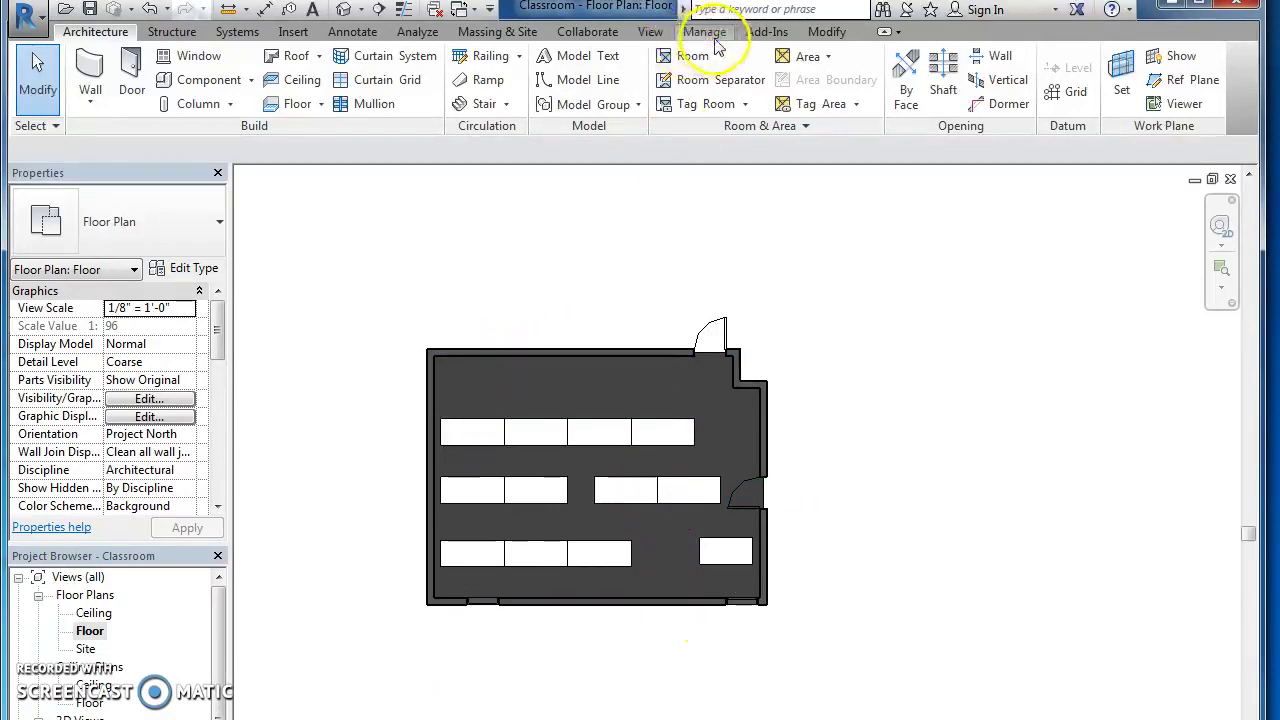
# Open the default 3D view and set its visual style to Realistic to inspect the classroom's new floor.
pyautogui.click(650, 31)
pyautogui.click(590, 68)
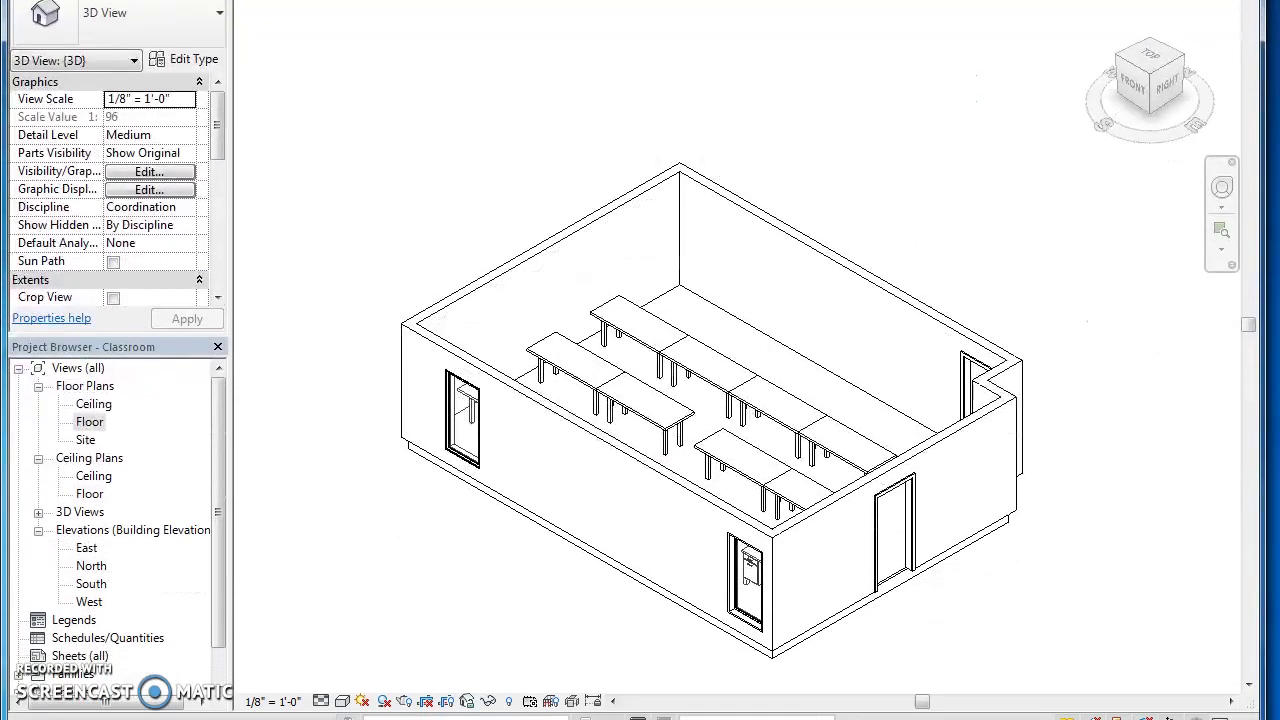
pyautogui.click(320, 701)
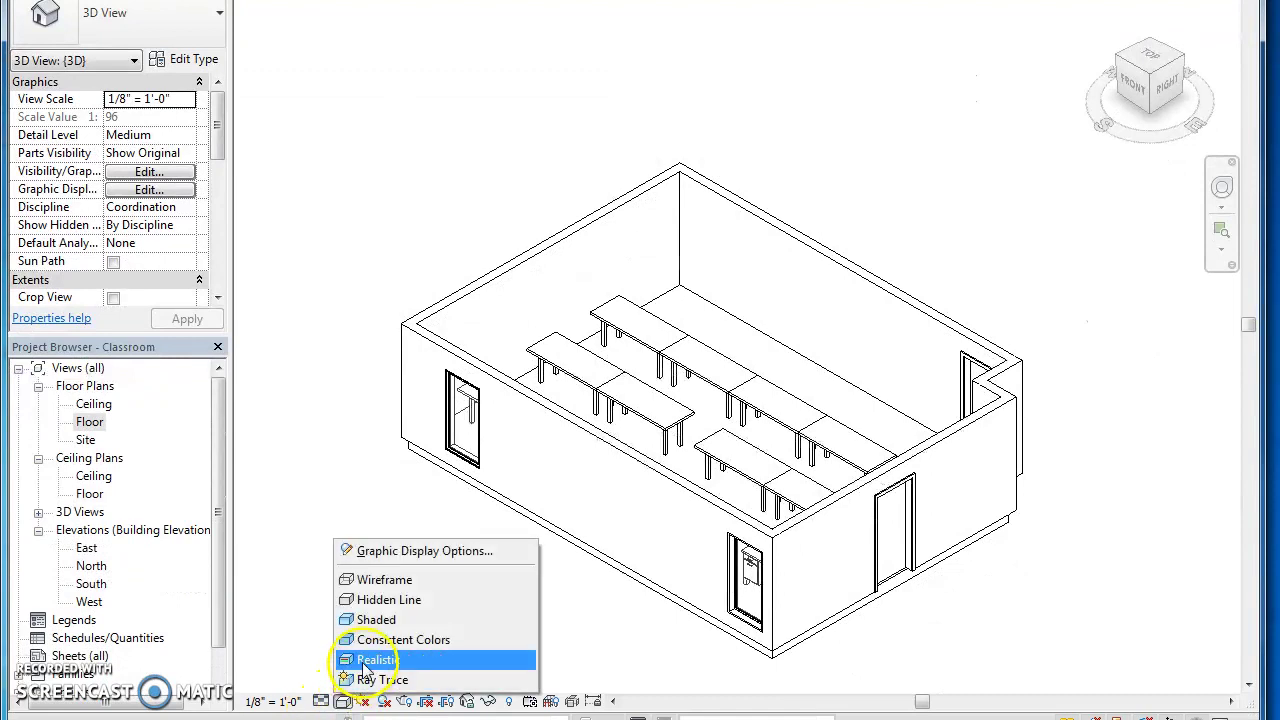
pyautogui.press('Escape')
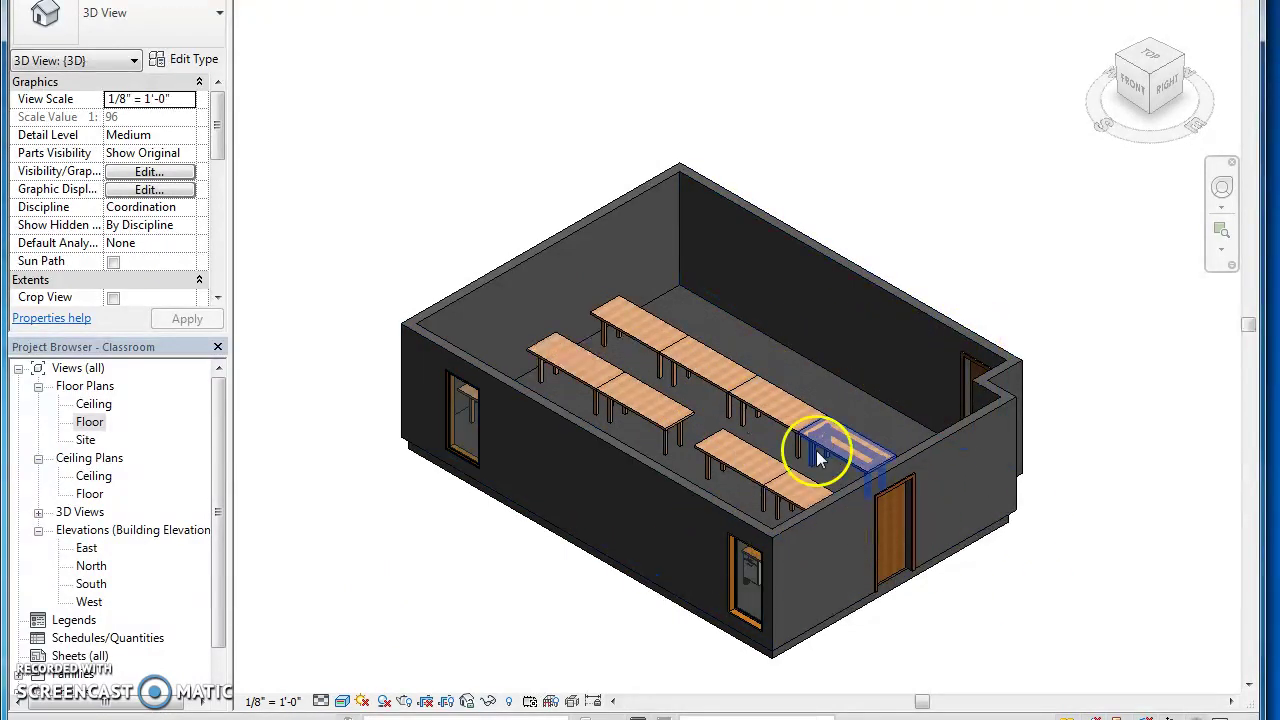
pyautogui.moveTo(1152, 58)
pyautogui.mouseDown()
pyautogui.moveTo(1094, 211)
pyautogui.moveTo(1100, 149)
pyautogui.moveTo(1150, 70)
pyautogui.moveTo(1135, 62)
pyautogui.mouseUp()
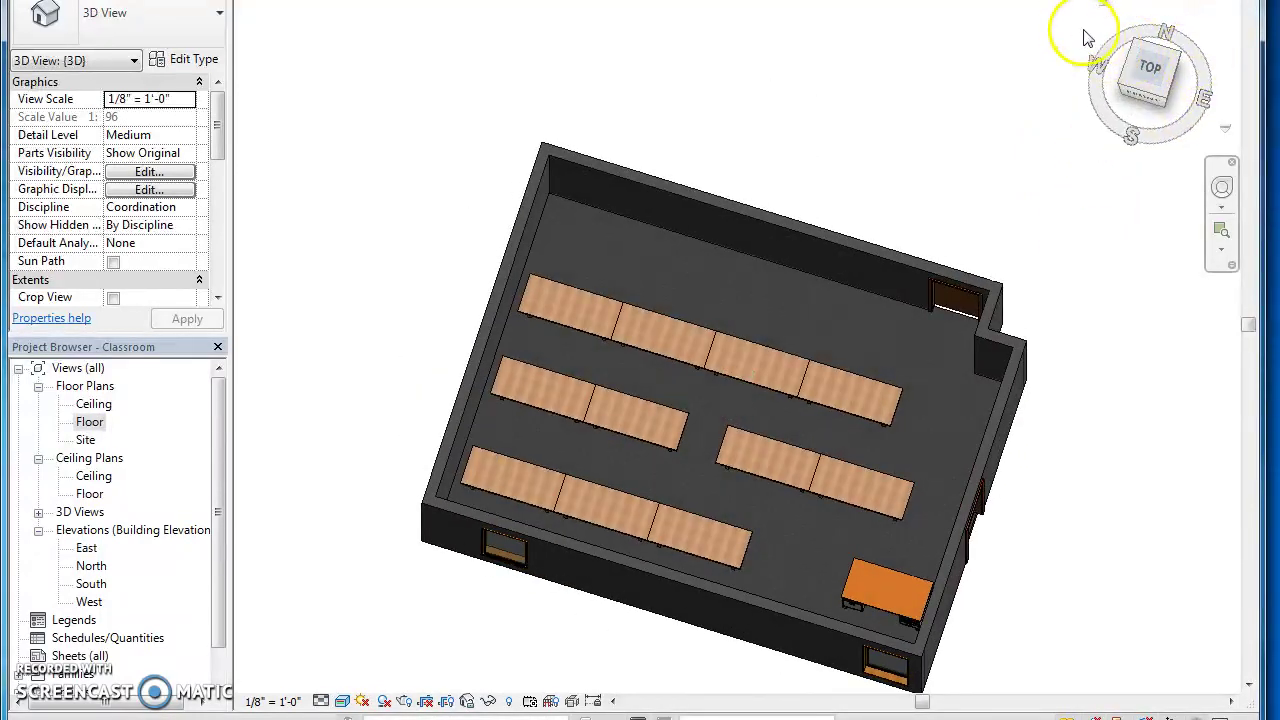
pyautogui.click(1104, 8)
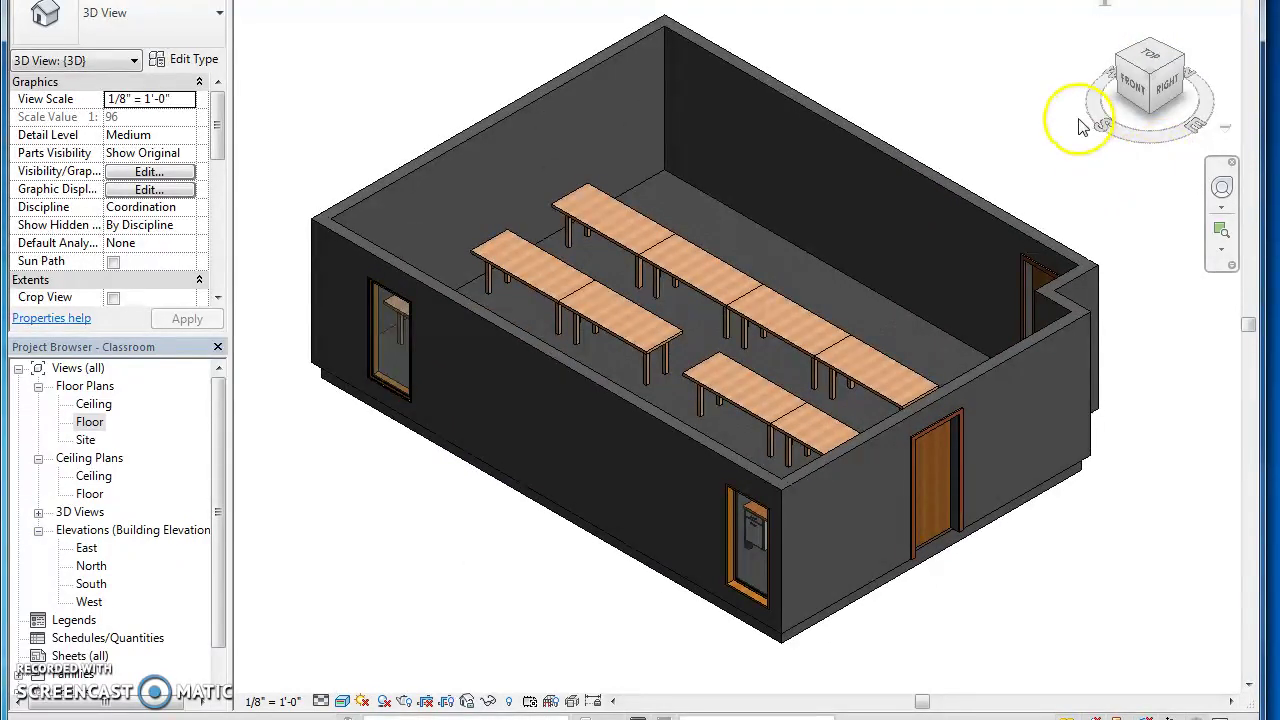
# Switch to the web browser and search Google Images for "white/gray tile floor".
pyautogui.hotkey('alt', 'Tab')
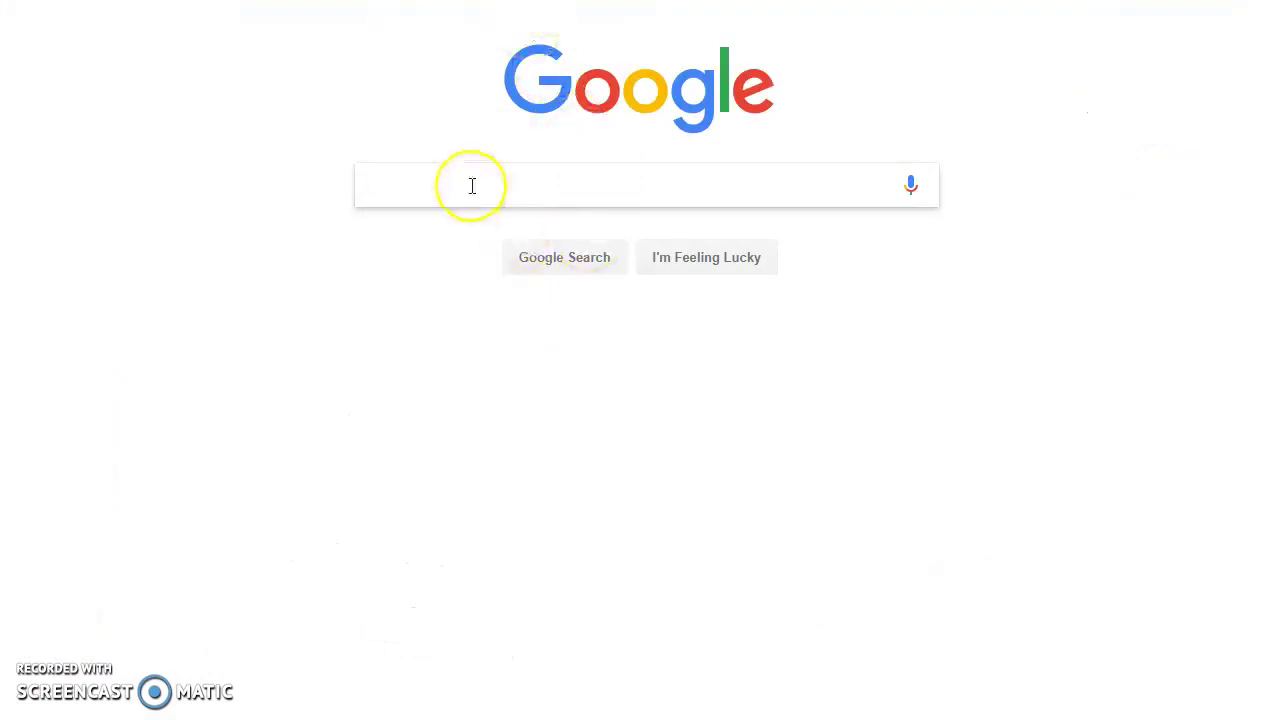
pyautogui.write('white/gray ')
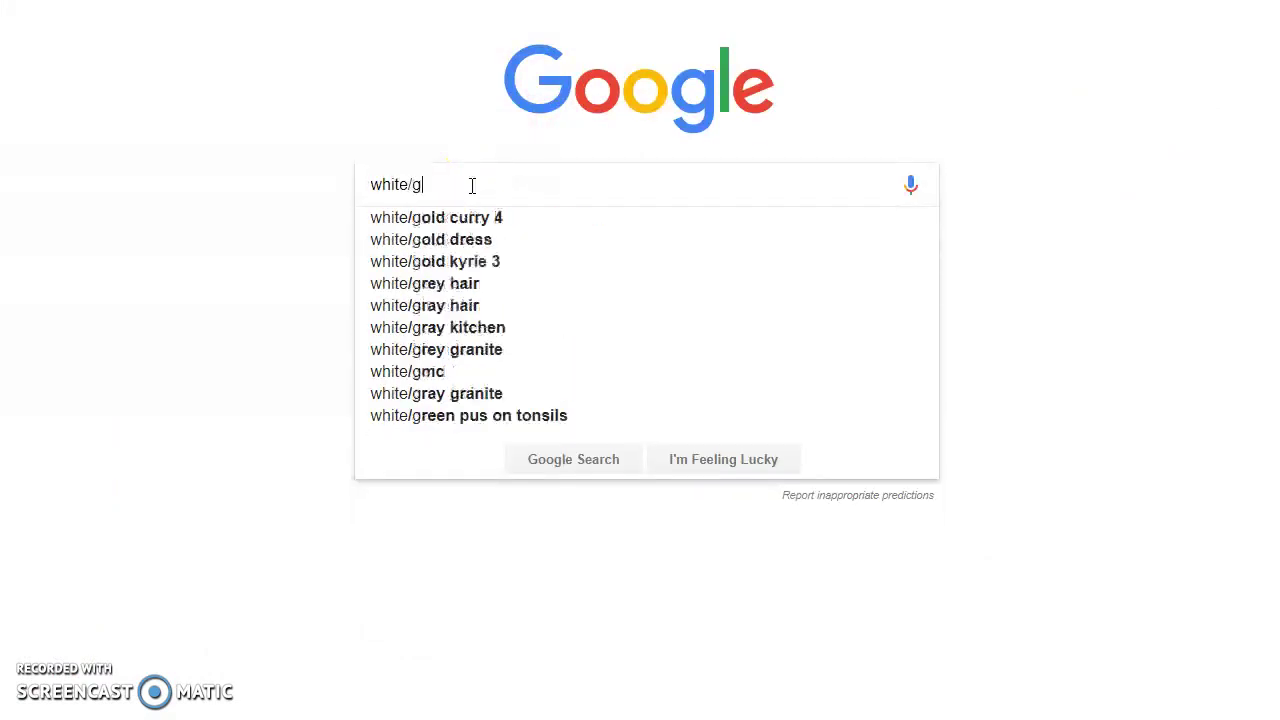
pyautogui.write('tile')
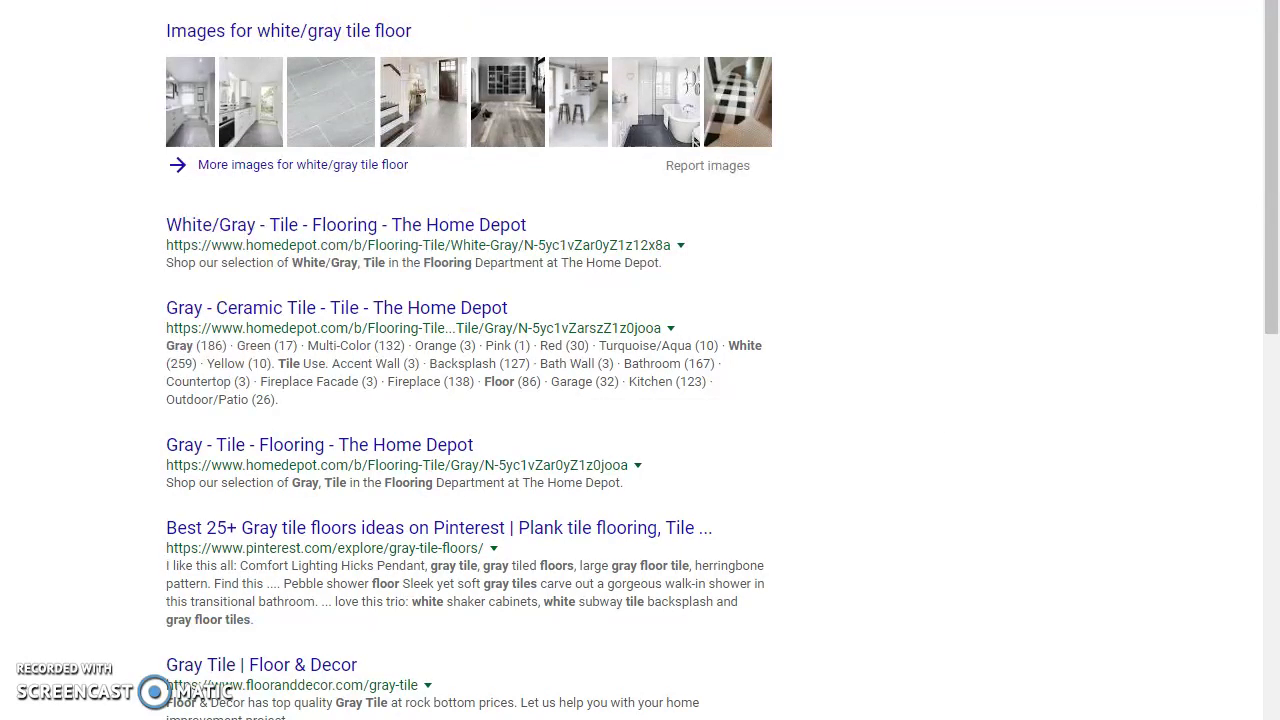
pyautogui.scroll(1, 307, 10)
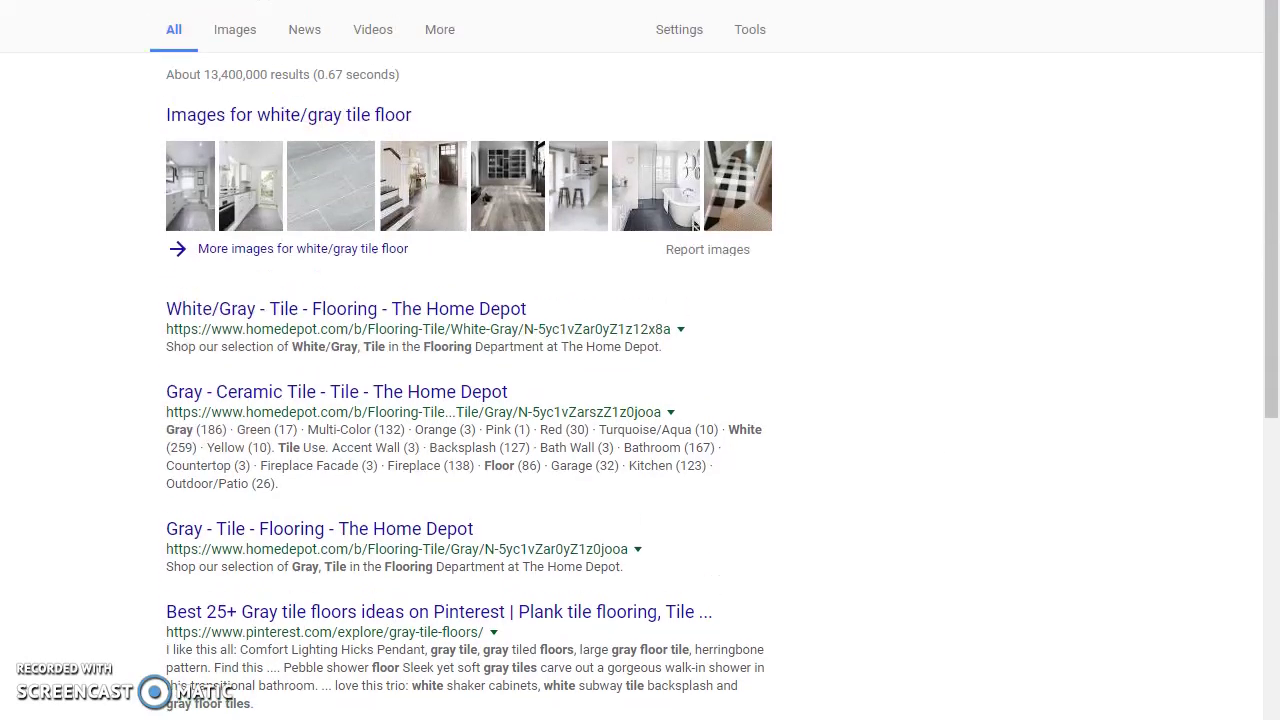
pyautogui.click(250, 33)
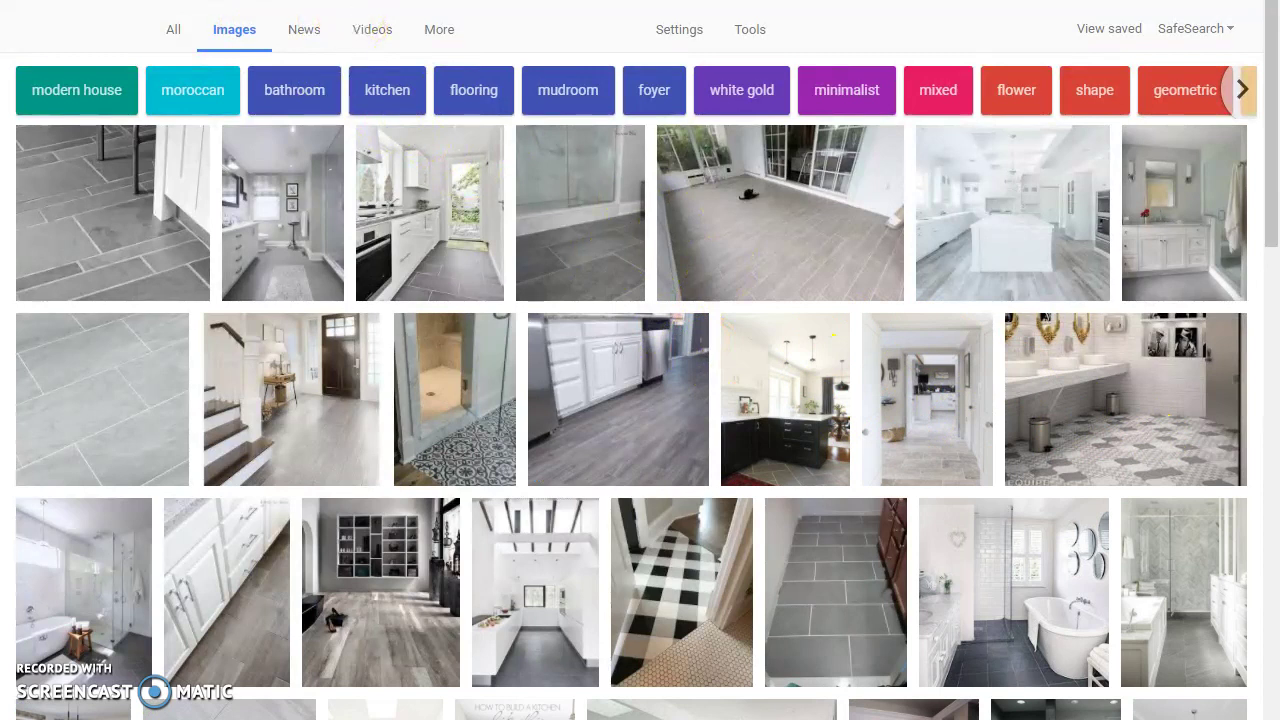
# Change the image search to "white tile floor sample" and browse the tile pictures.
pyautogui.scroll(2, 358, 10)
pyautogui.click(238, 34)
pyautogui.press('BackSpace')
pyautogui.press('BackSpace')
pyautogui.press('BackSpace')
pyautogui.press('BackSpace')
pyautogui.press('BackSpace')
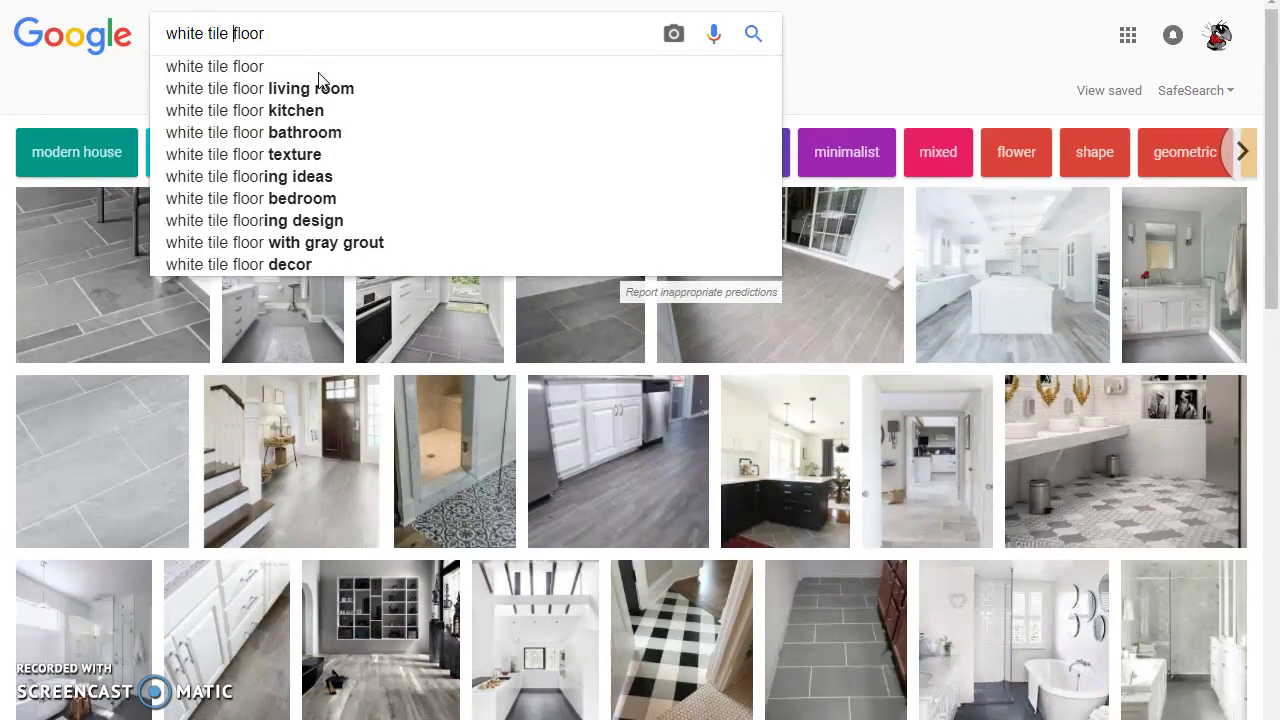
pyautogui.write('sample')
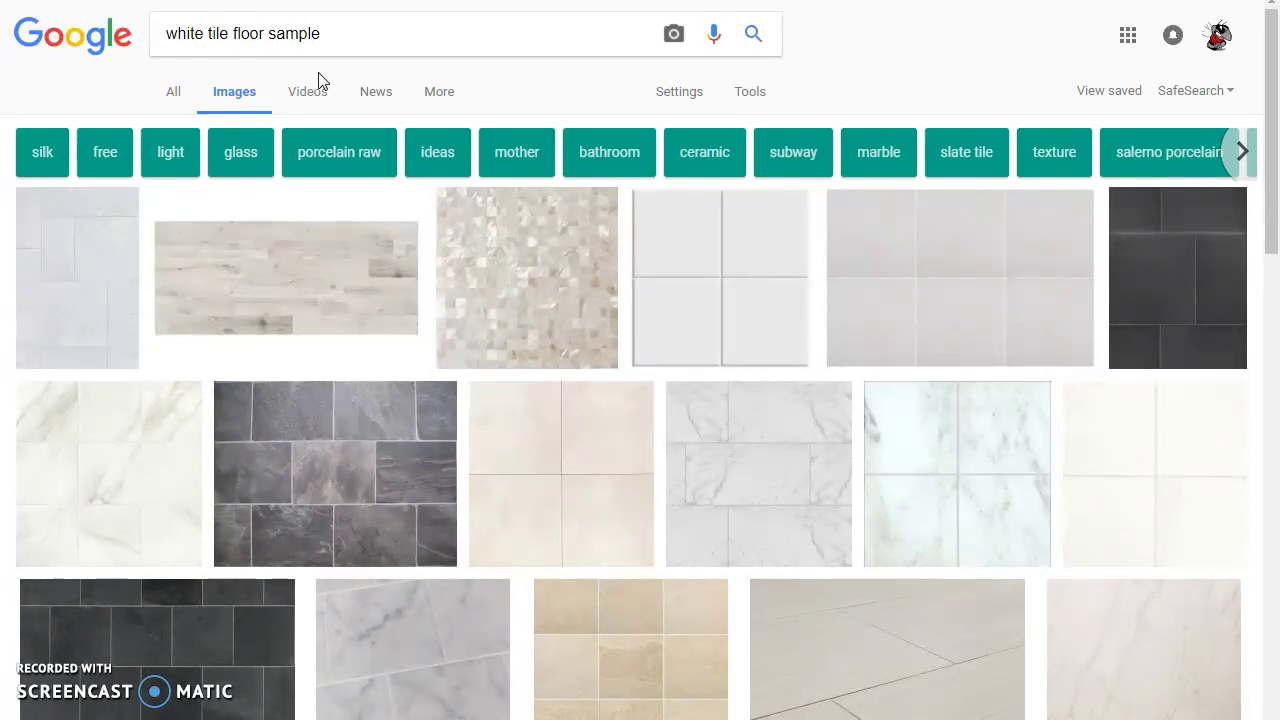
pyautogui.scroll(-2, 634, 340)
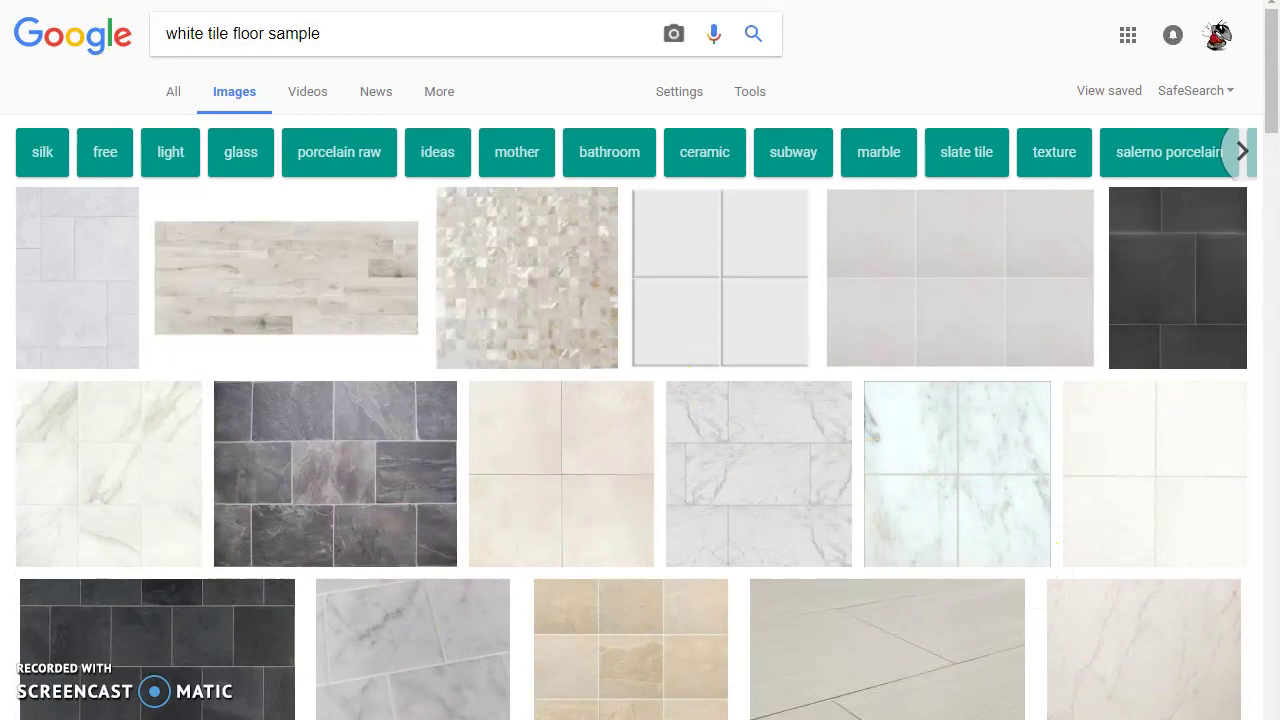
# Save the white marble floor tile image from Garden State Tile as a JPEG named "Classroom Floor Sample" in the desktop's Revit folder.
pyautogui.click(104, 459)
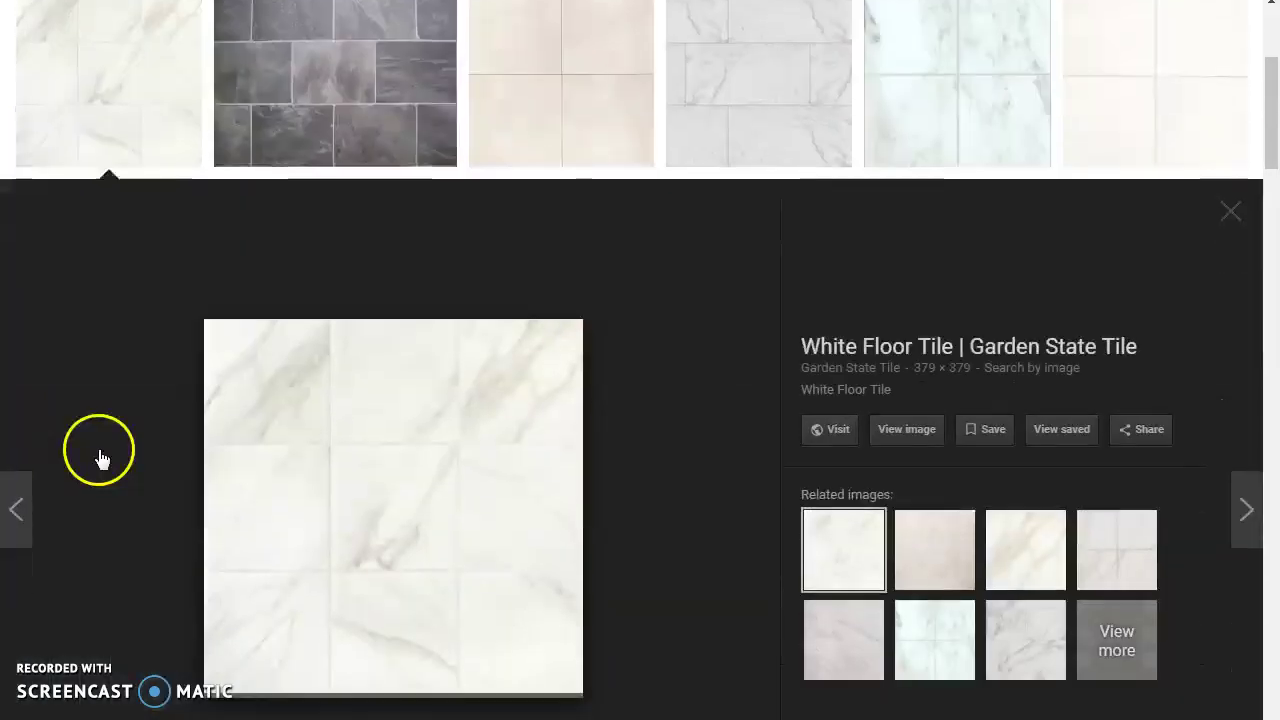
pyautogui.rightClick(391, 471)
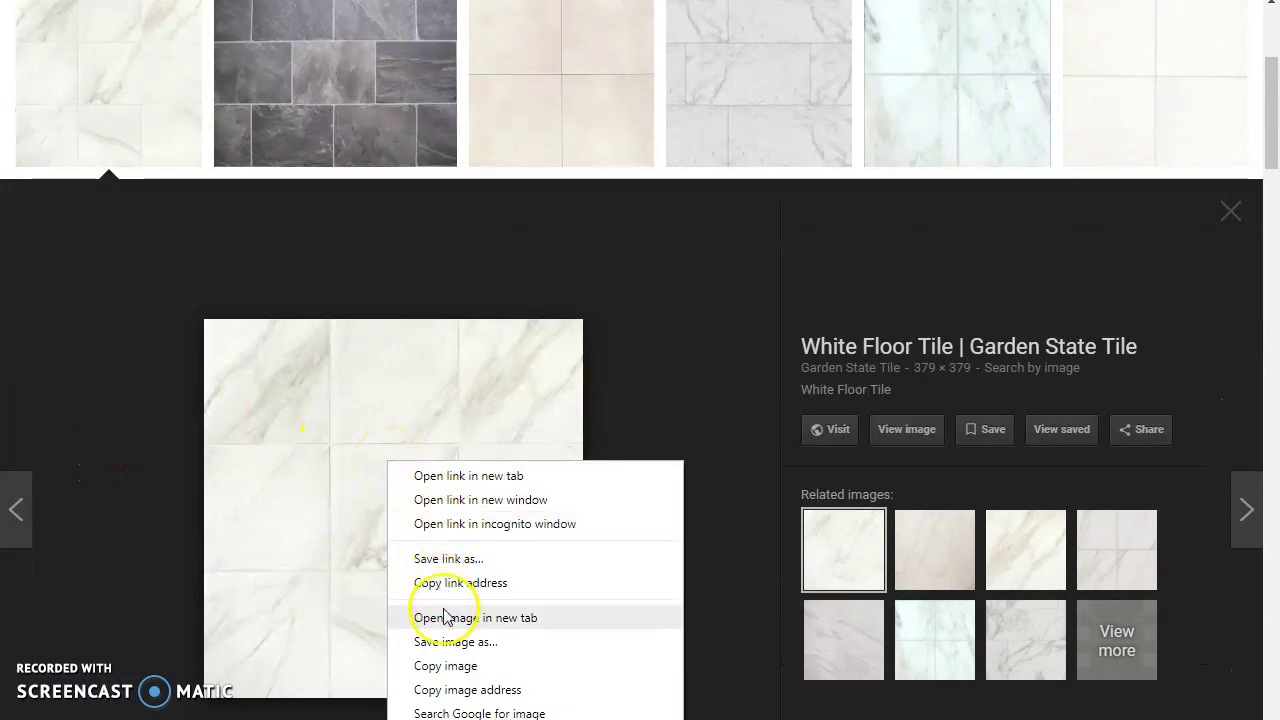
pyautogui.click(447, 643)
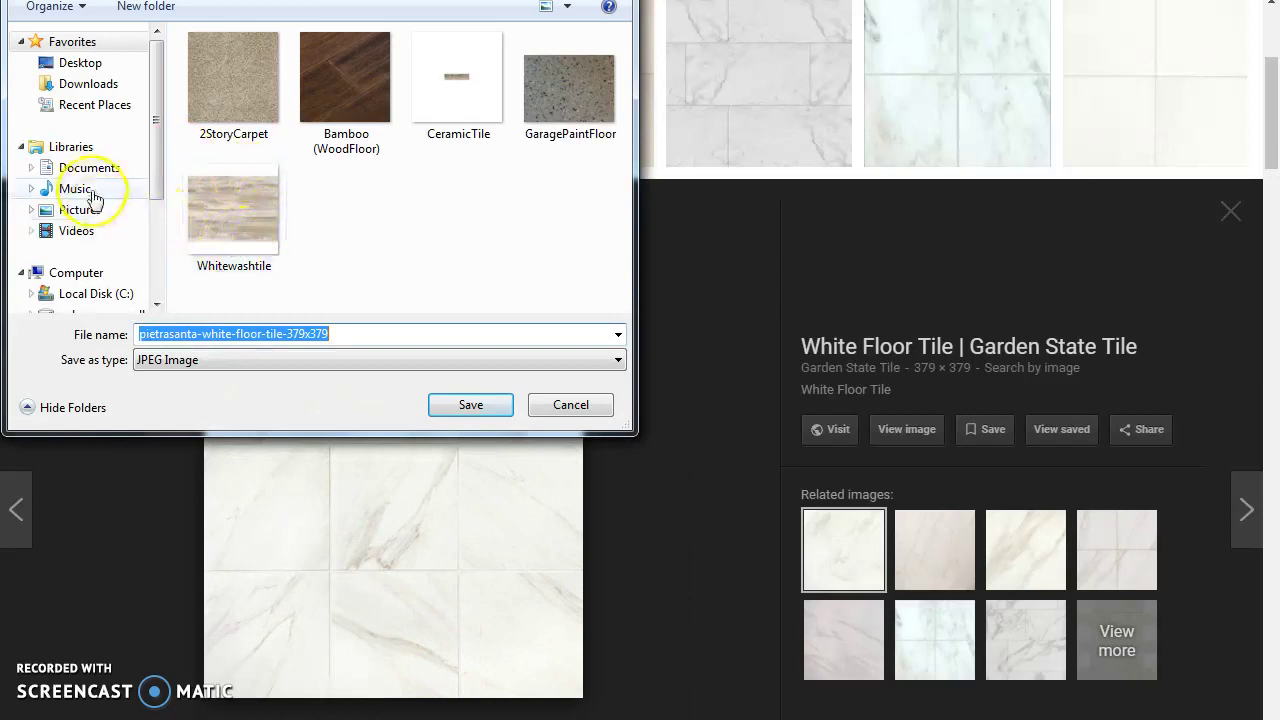
pyautogui.click(72, 64)
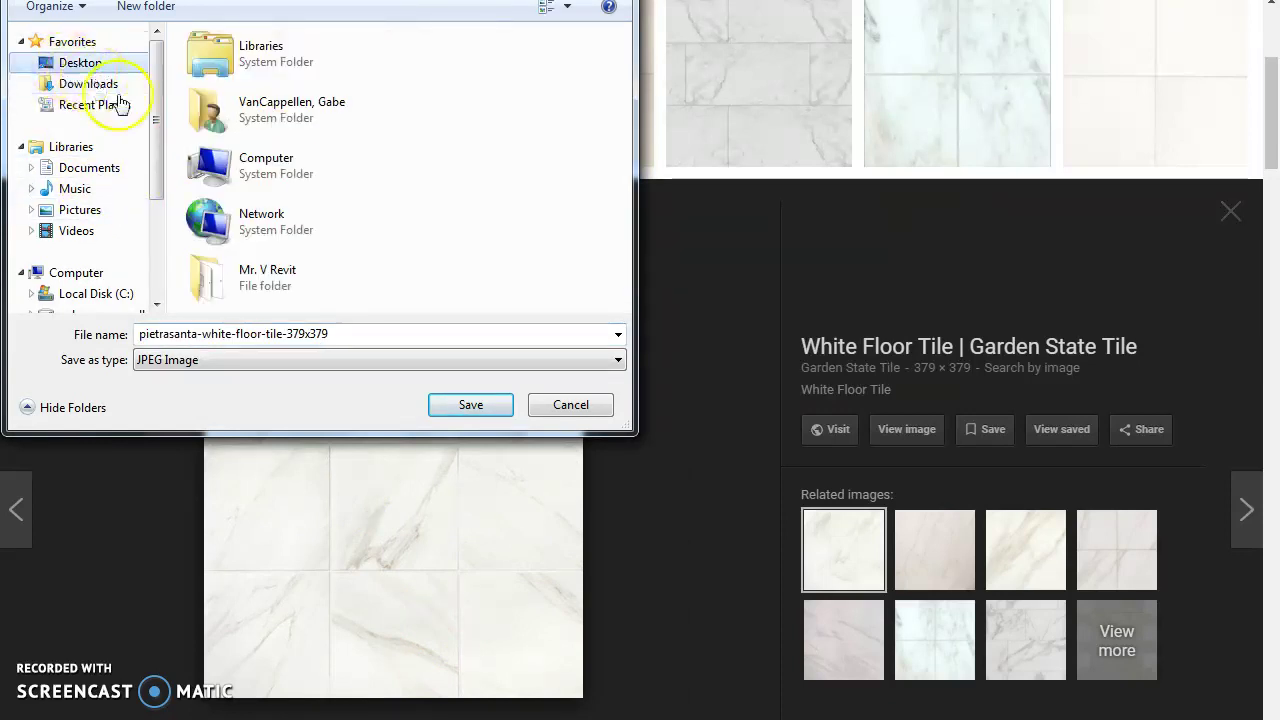
pyautogui.doubleClick(298, 285)
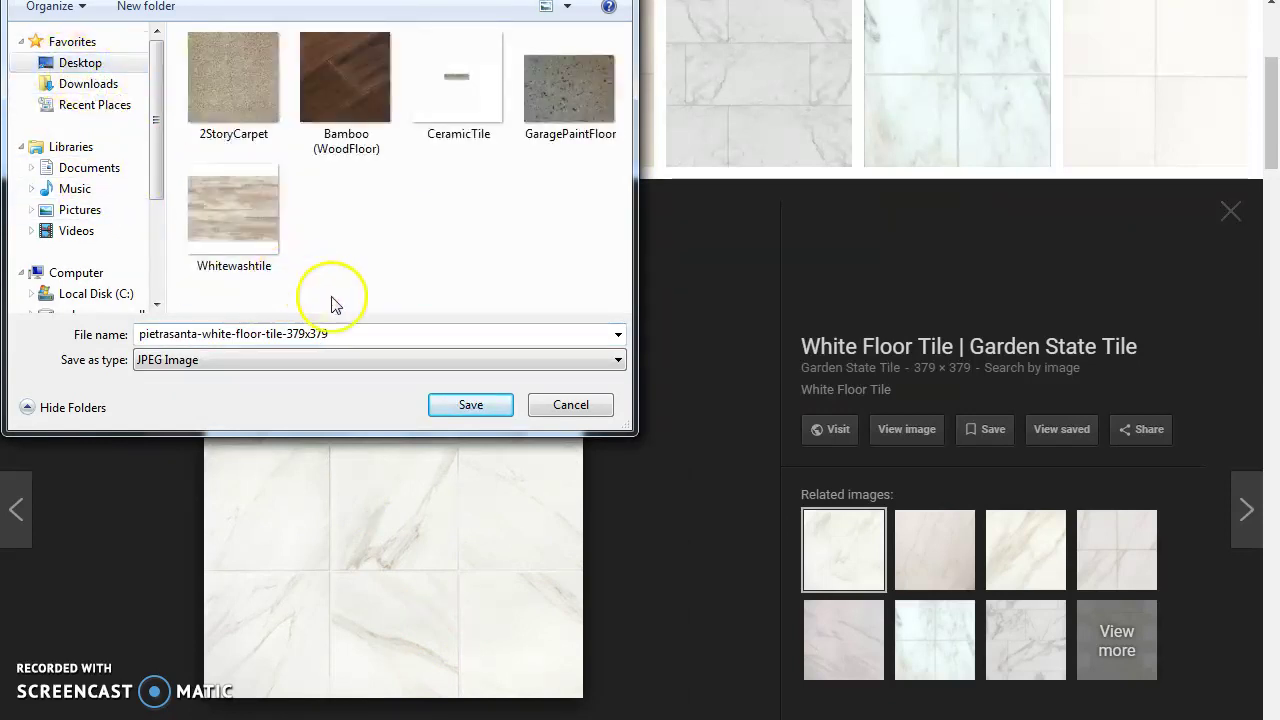
pyautogui.click(368, 341)
pyautogui.write('Clas')
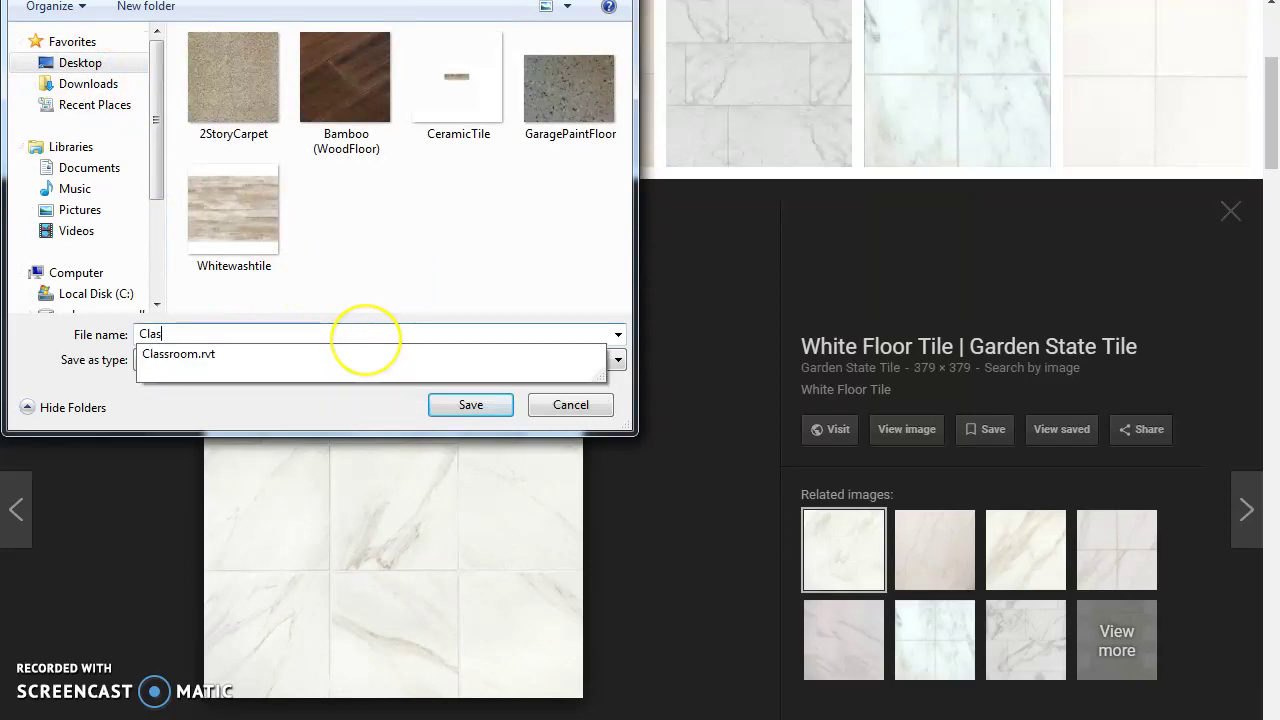
pyautogui.write('sroom Floor Sample')
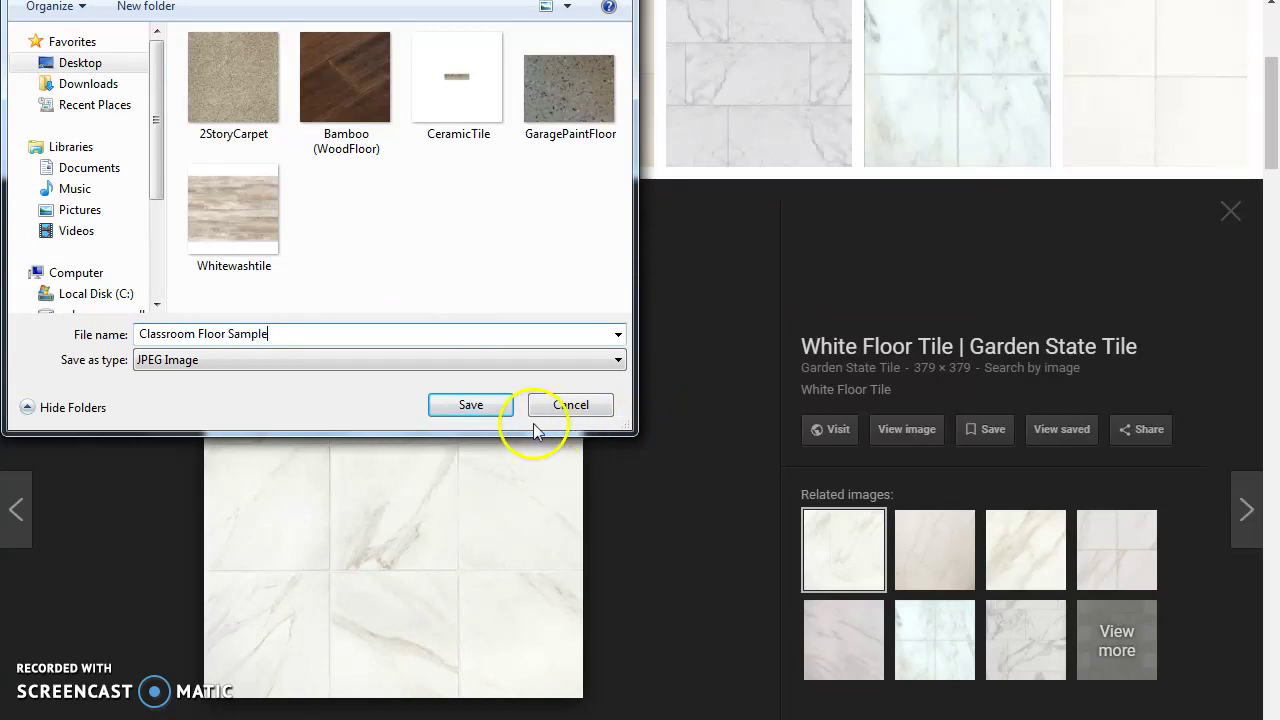
pyautogui.click(466, 404)
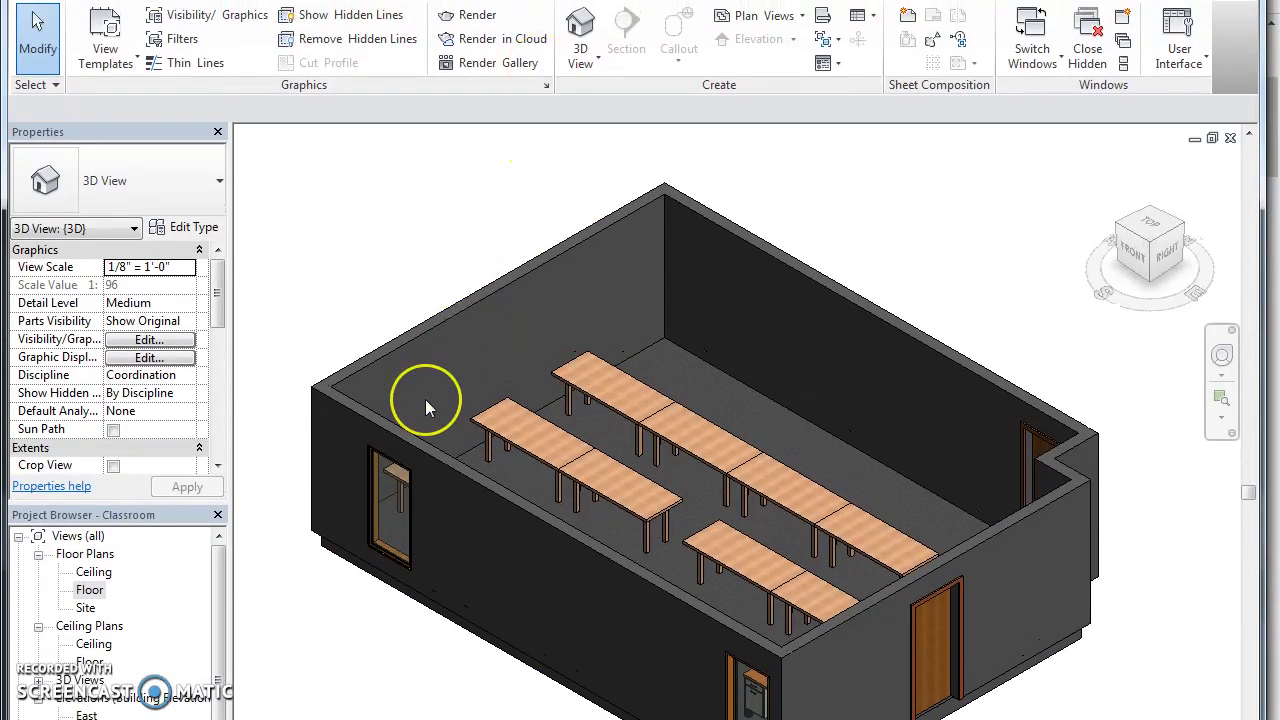
# Switch back to Revit and open the classroom floor type's structure to edit the material of its Finish 2 [5] layer.
pyautogui.scroll(2, 537, 555)
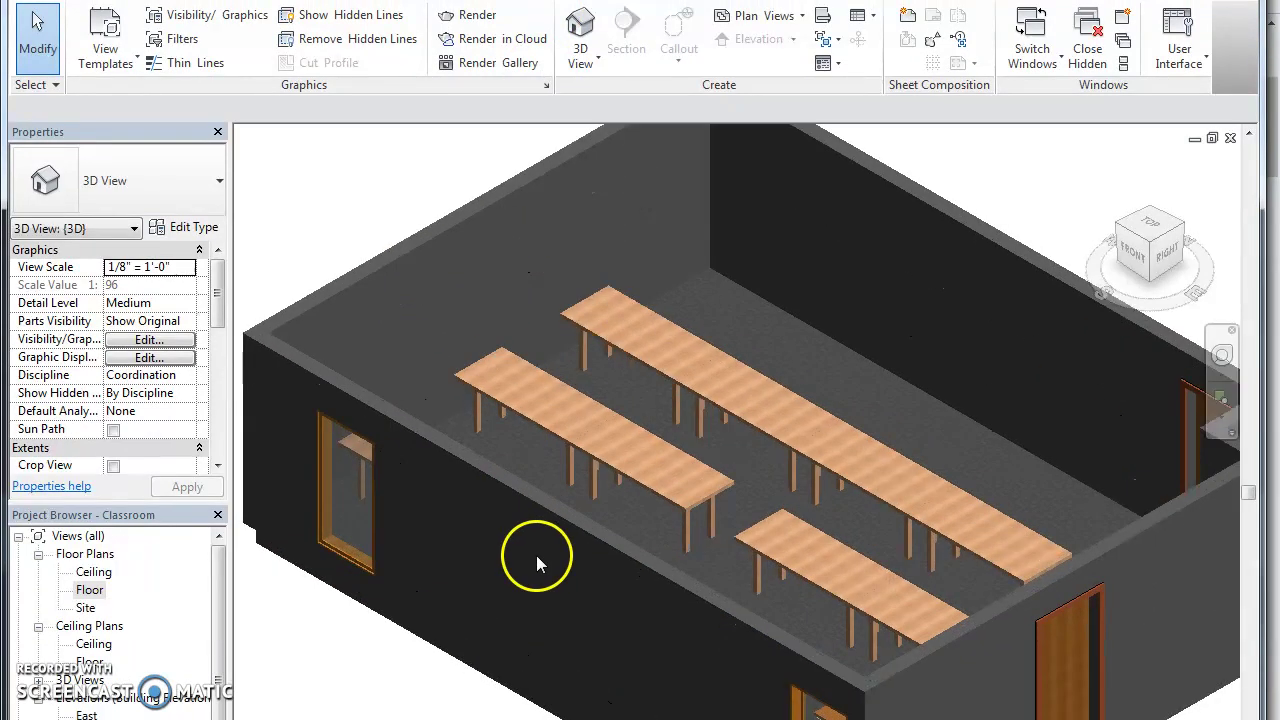
pyautogui.scroll(-3, 547, 558)
pyautogui.scroll(1, 566, 564)
pyautogui.moveTo(566, 564); pyautogui.dragTo(535, 460, button='middle')
pyautogui.click(451, 540)
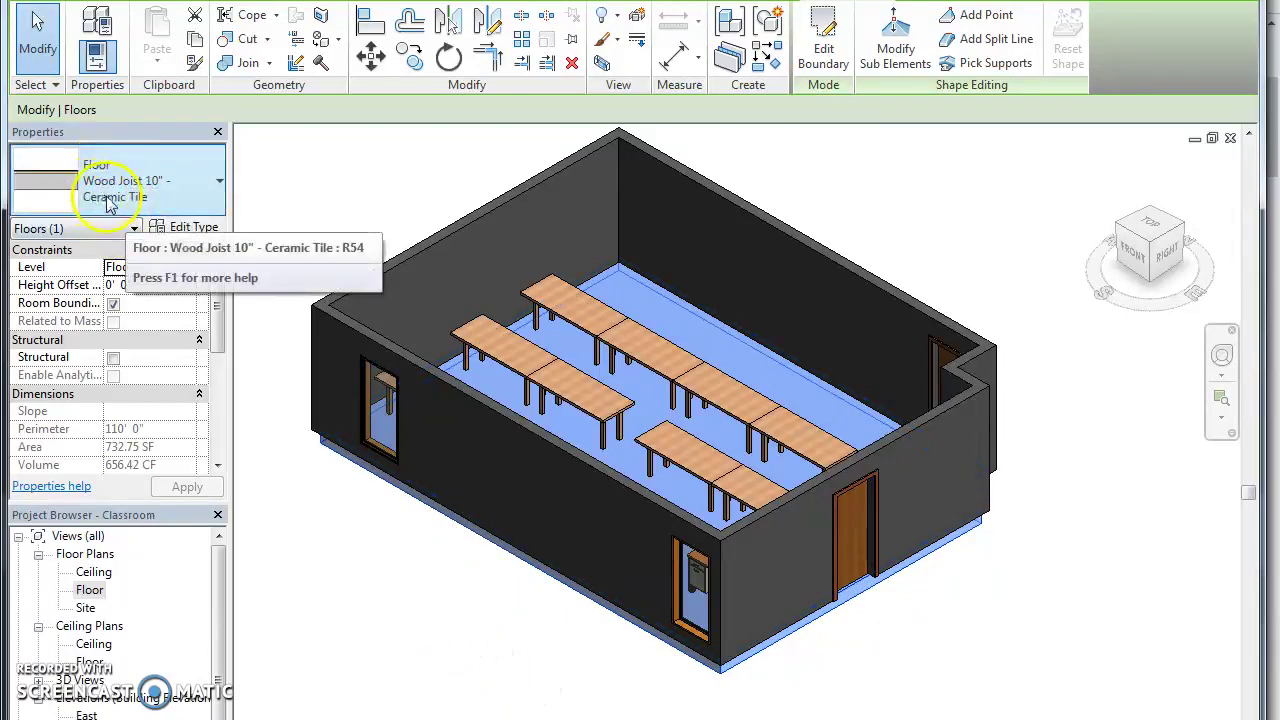
pyautogui.click(190, 230)
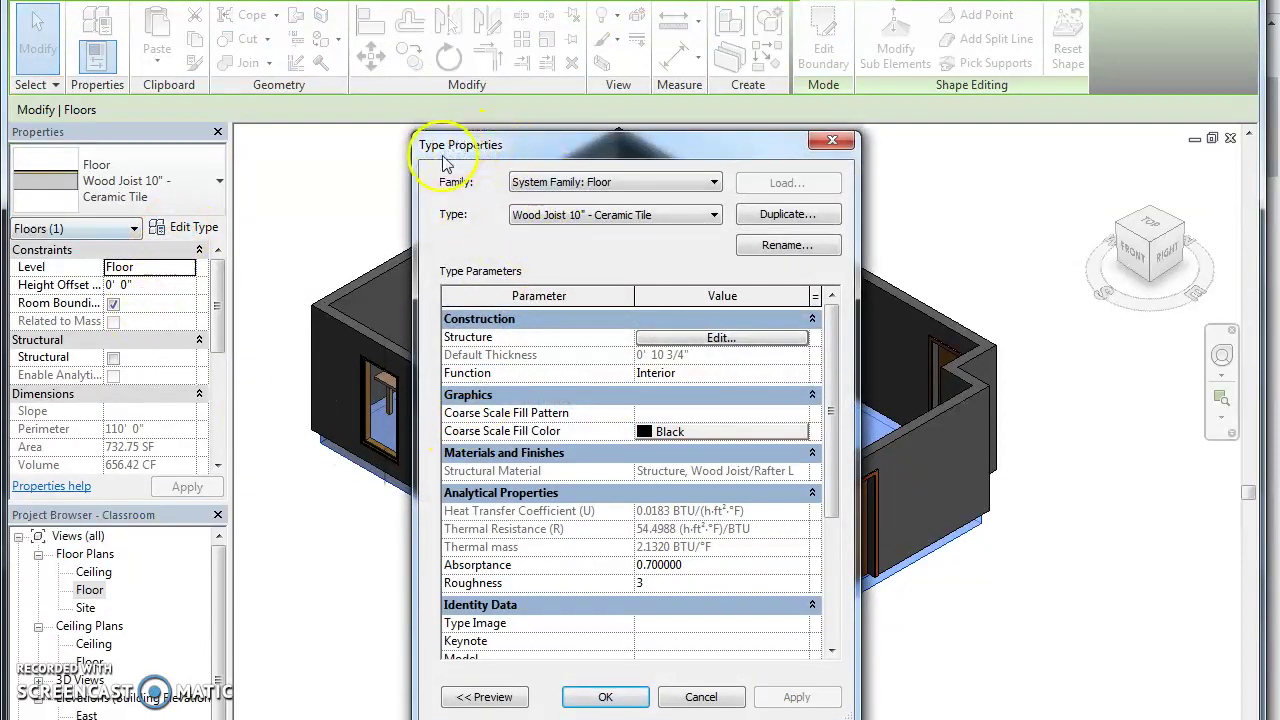
pyautogui.click(716, 339)
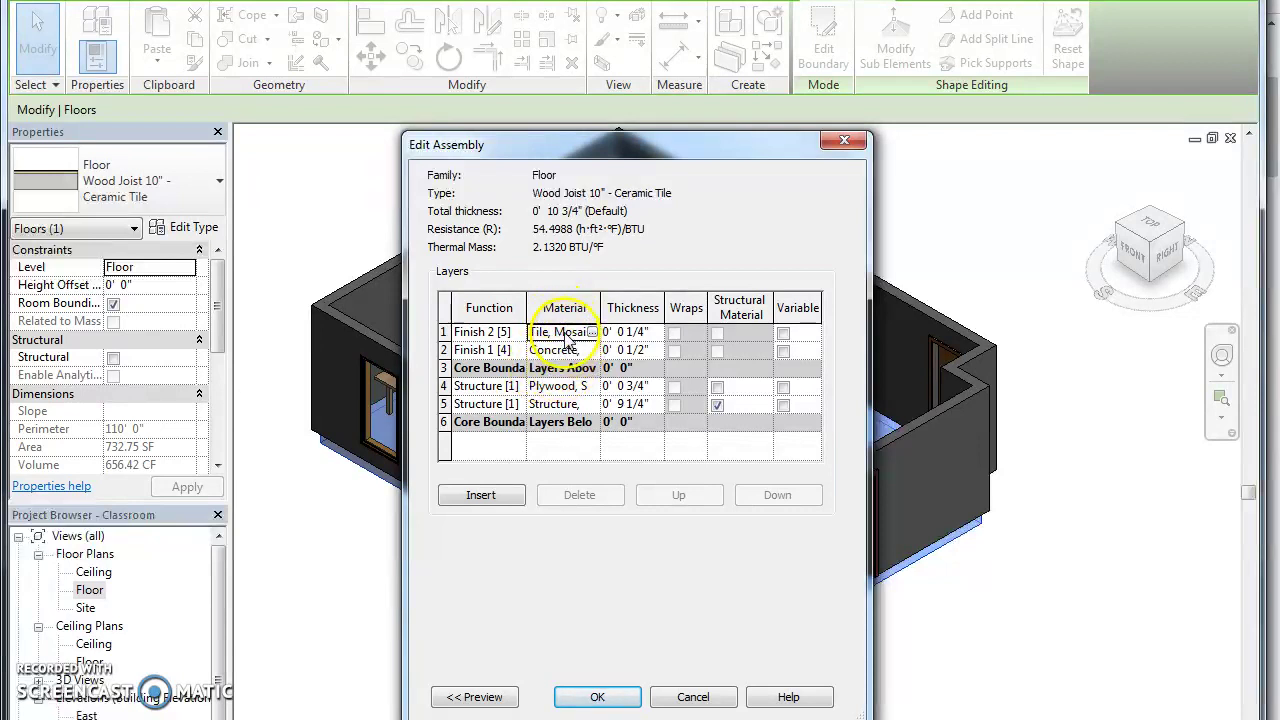
pyautogui.click(566, 334)
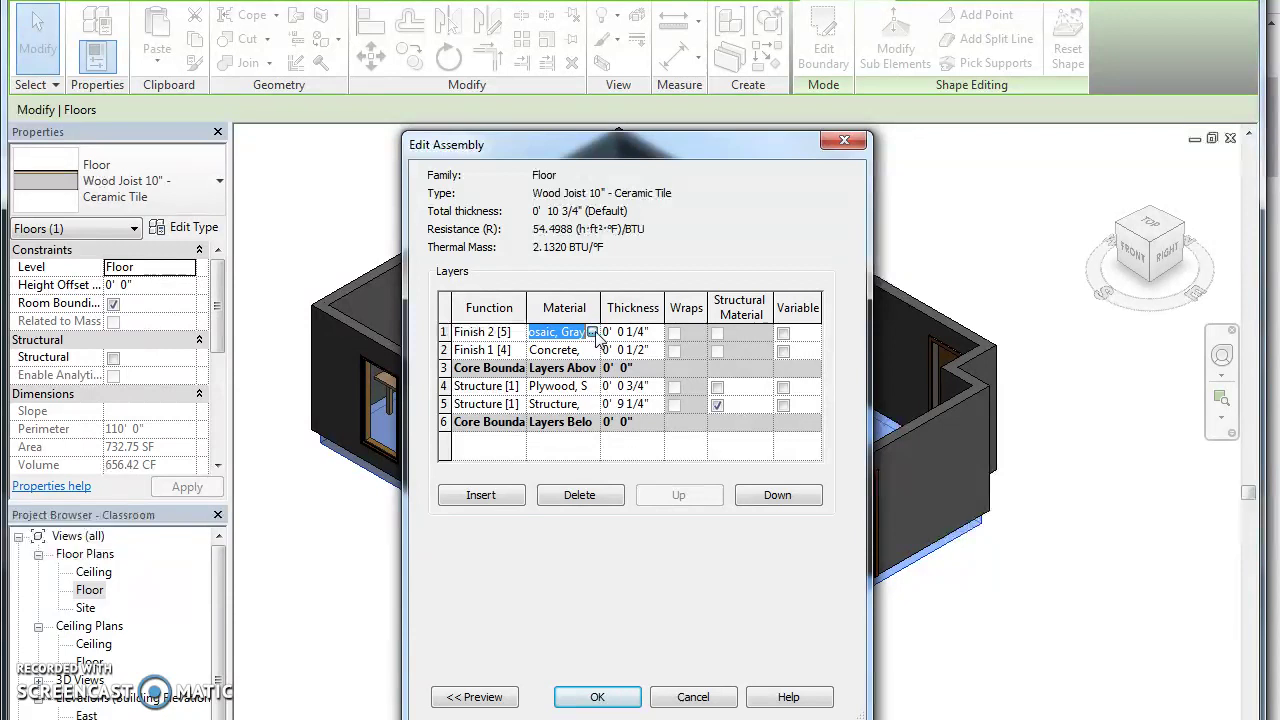
pyautogui.click(593, 333)
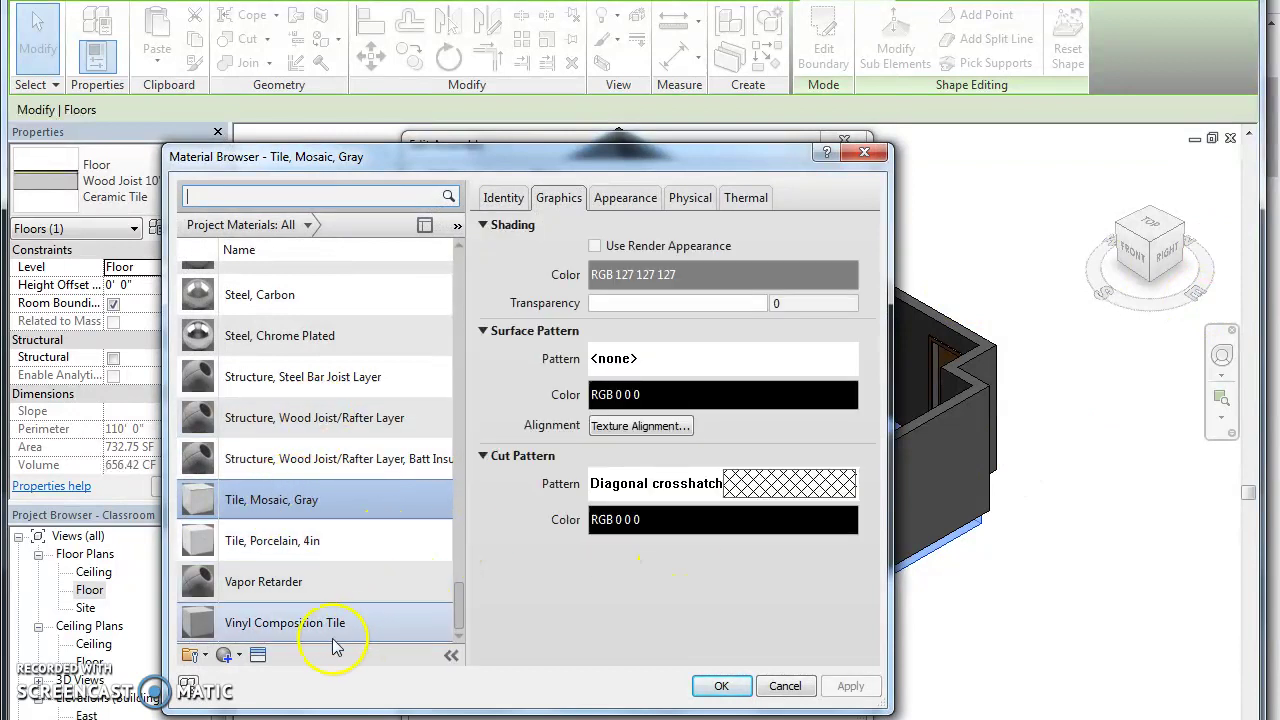
# Create a new project material and name it WhiteTileSample.
pyautogui.click(238, 656)
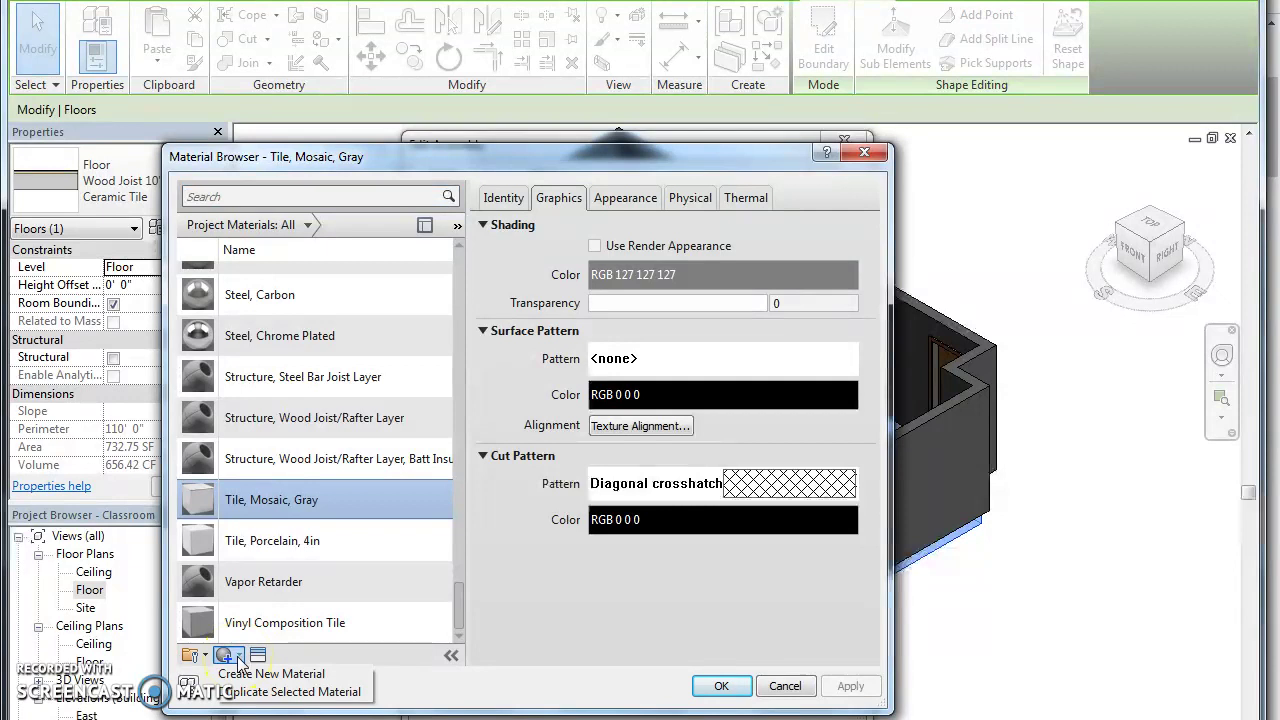
pyautogui.click(250, 673)
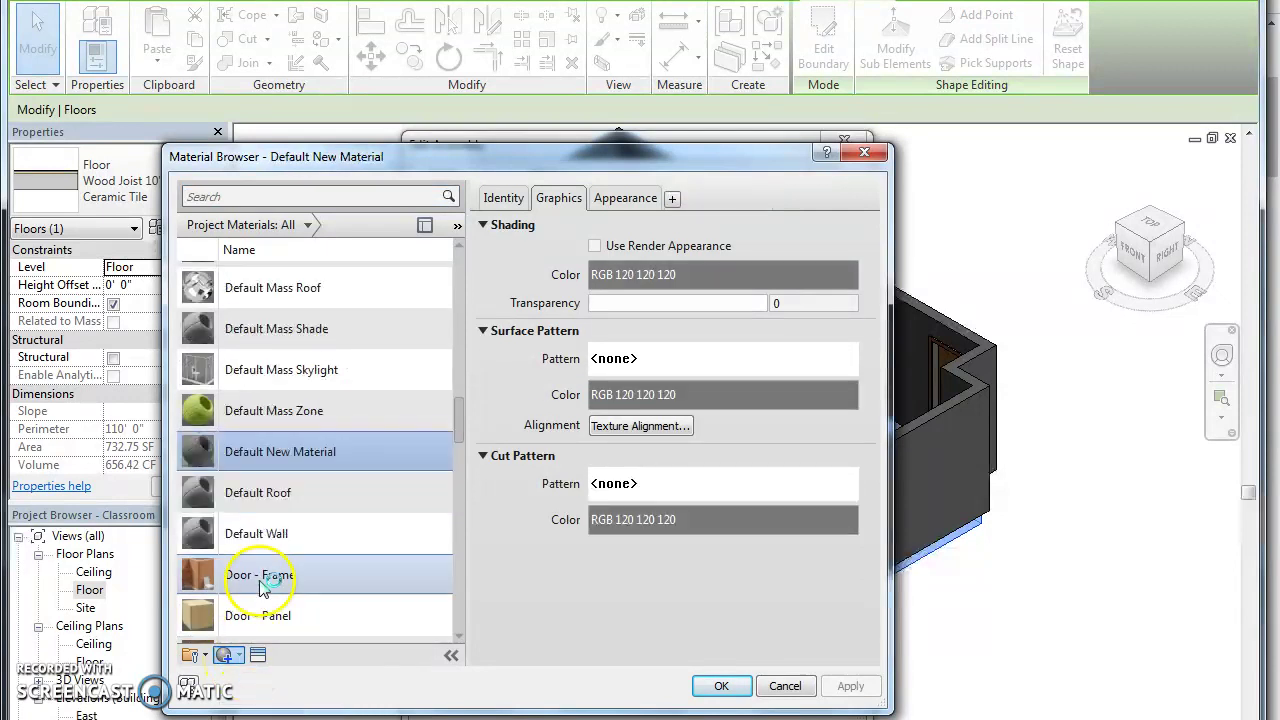
pyautogui.rightClick(256, 456)
pyautogui.click(304, 510)
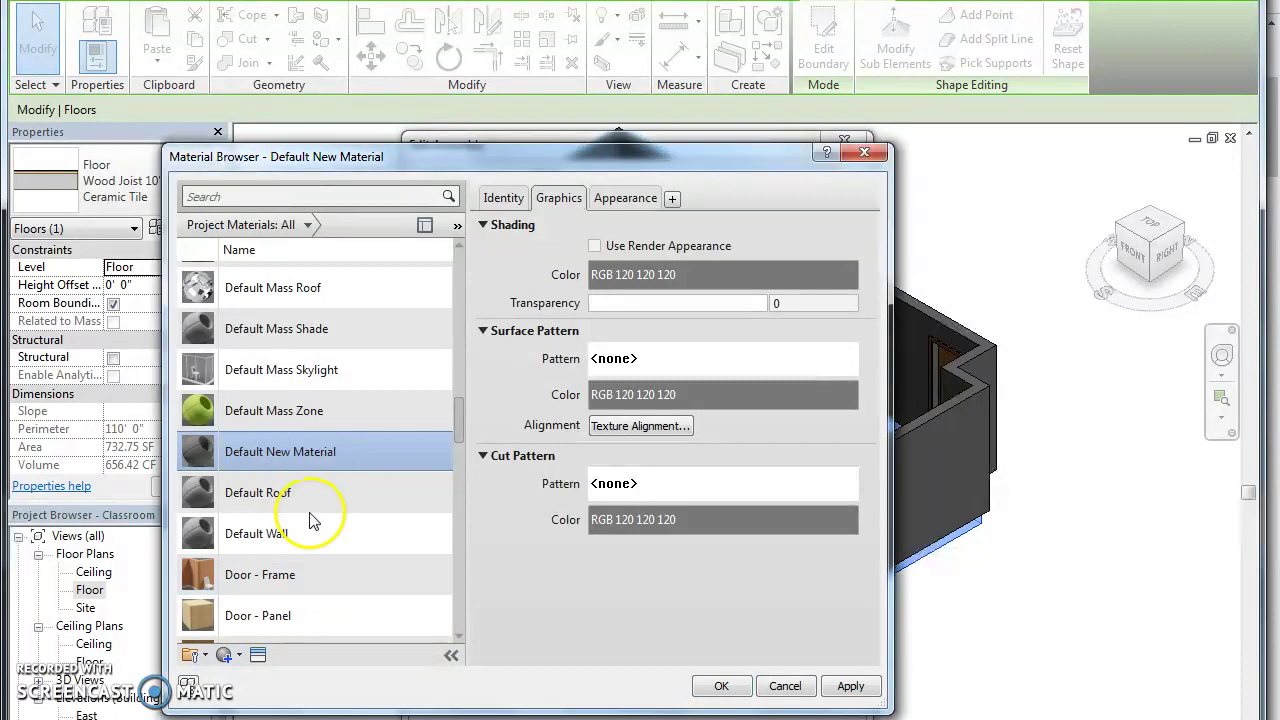
pyautogui.write('WhiteTile')
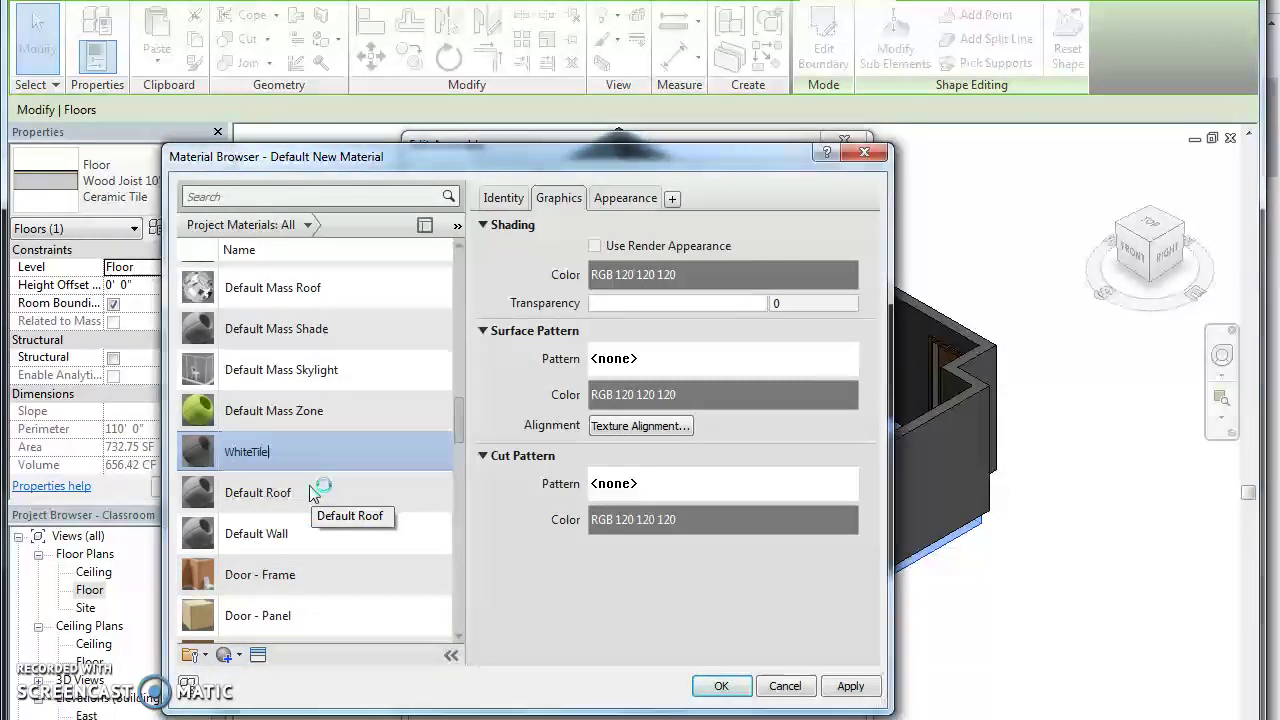
pyautogui.press('Return')
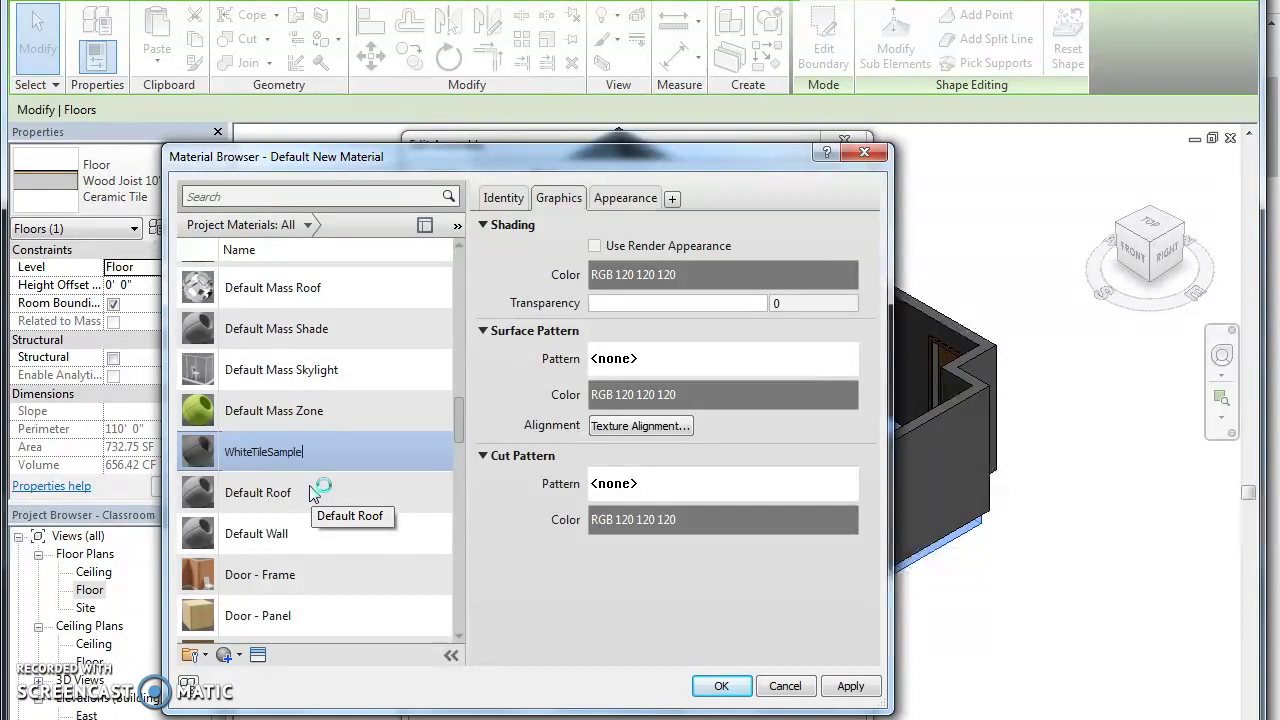
# Use the Classroom Floor Sample image for the WhiteTileSample material's appearance and apply the material to the floor type's finish layer.
pyautogui.click(617, 199)
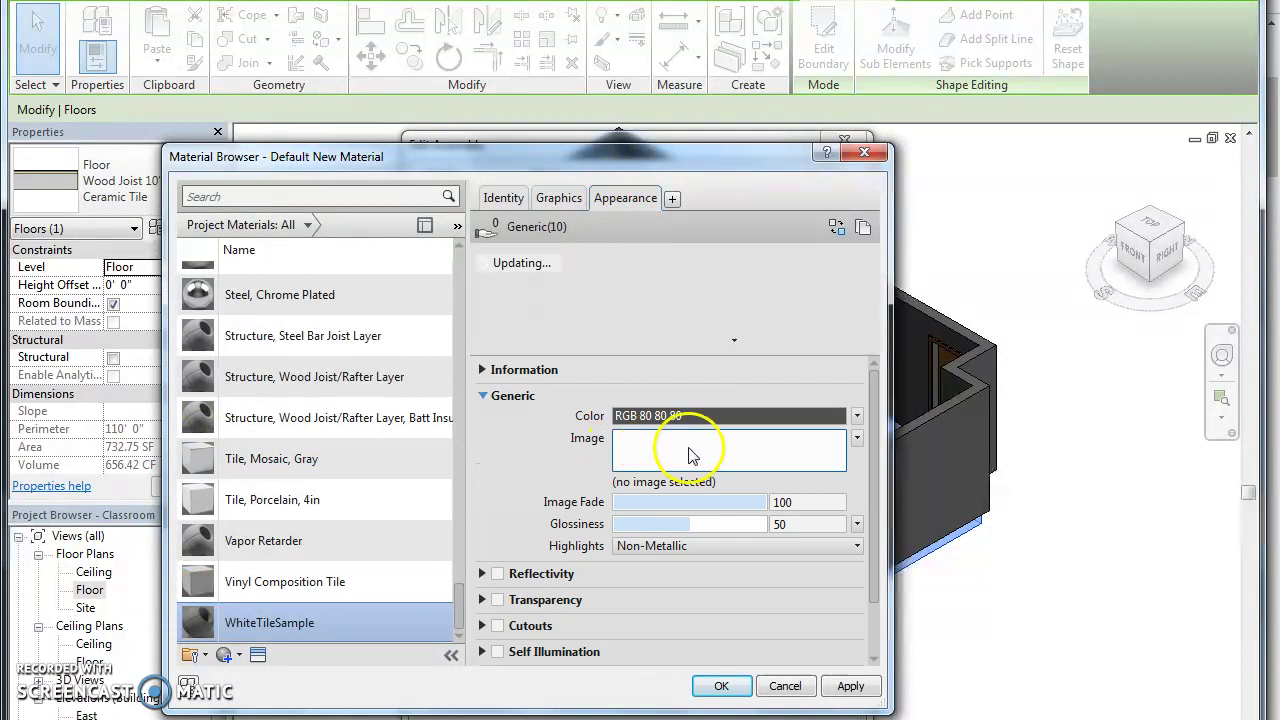
pyautogui.click(691, 455)
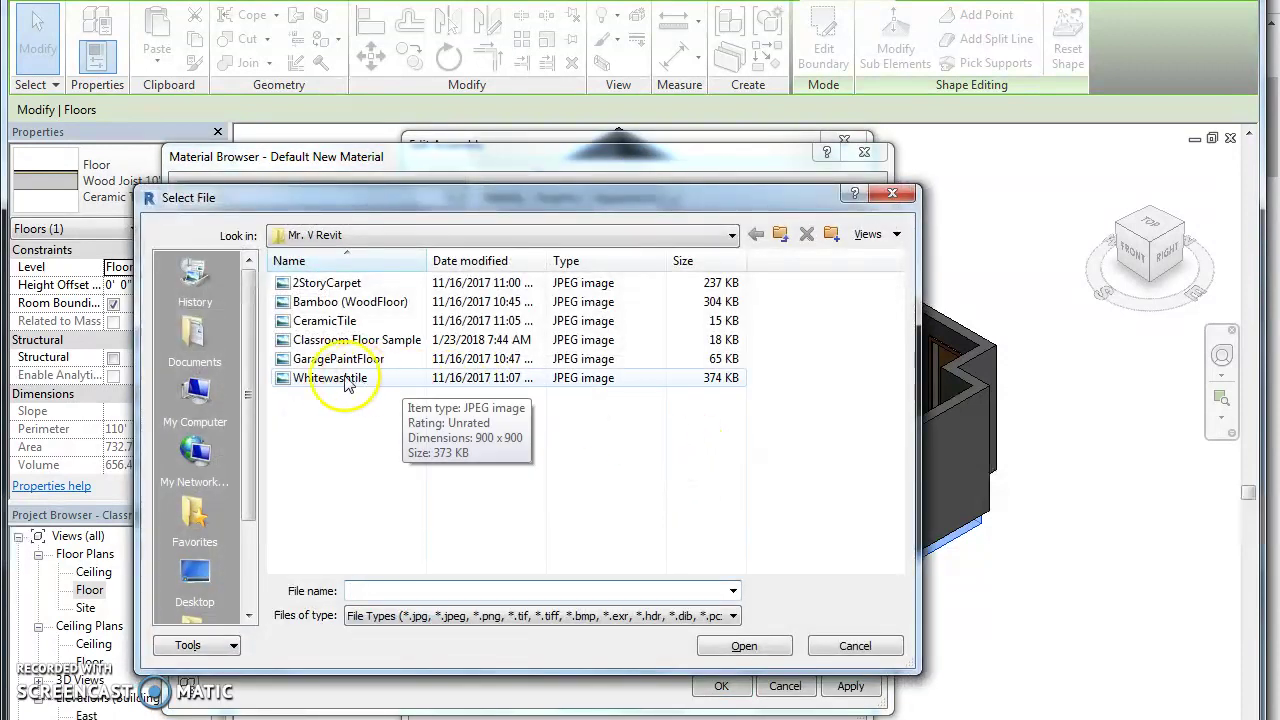
pyautogui.click(335, 340)
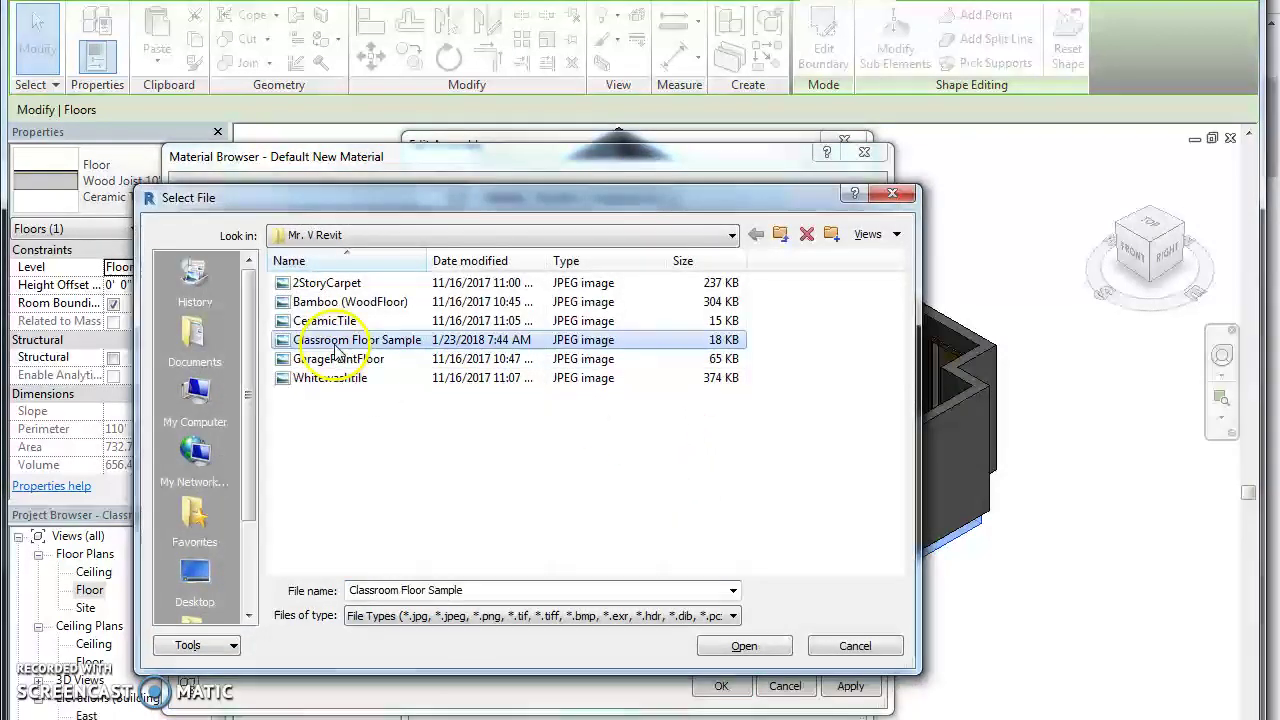
pyautogui.click(744, 646)
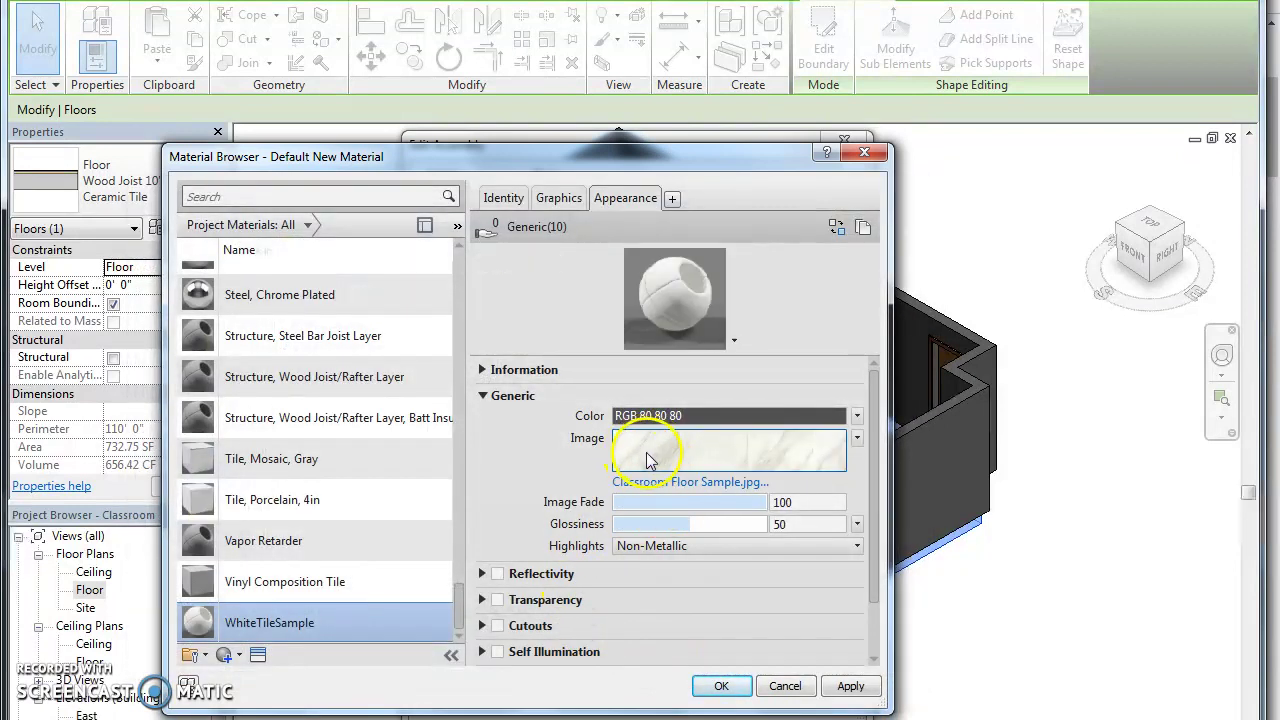
pyautogui.click(721, 686)
pyautogui.click(606, 694)
pyautogui.click(604, 695)
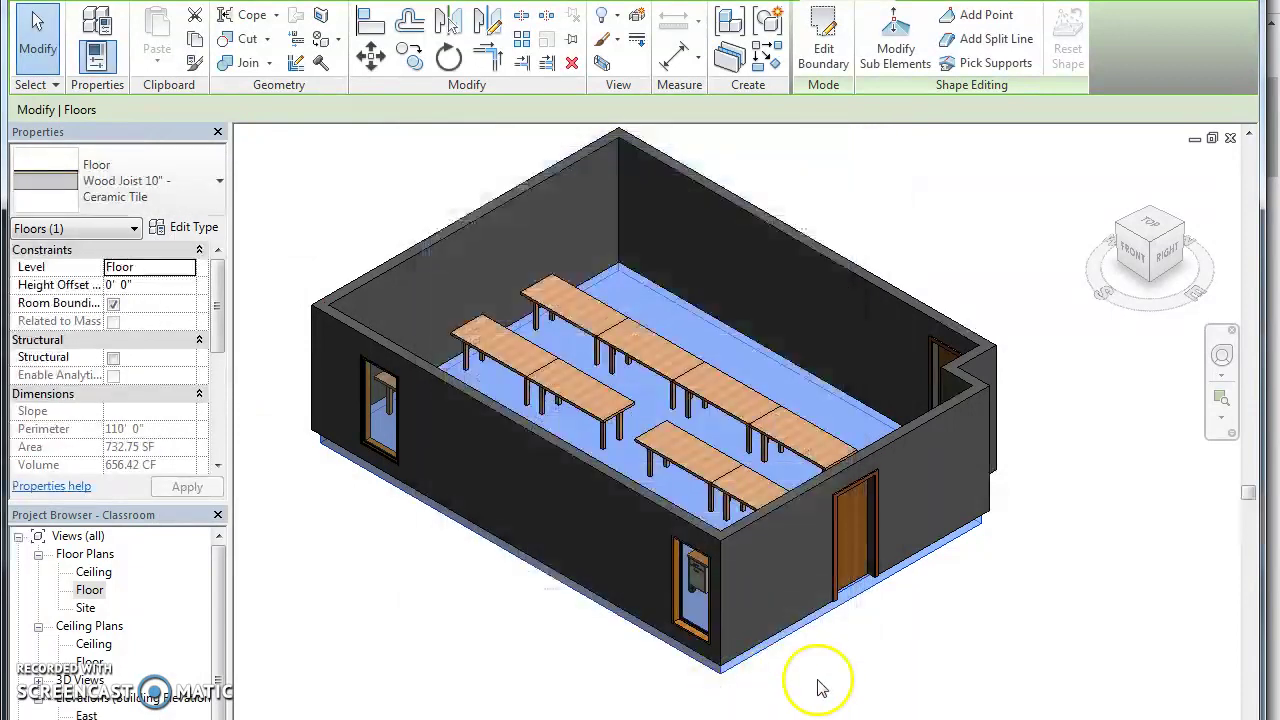
pyautogui.click(1035, 645)
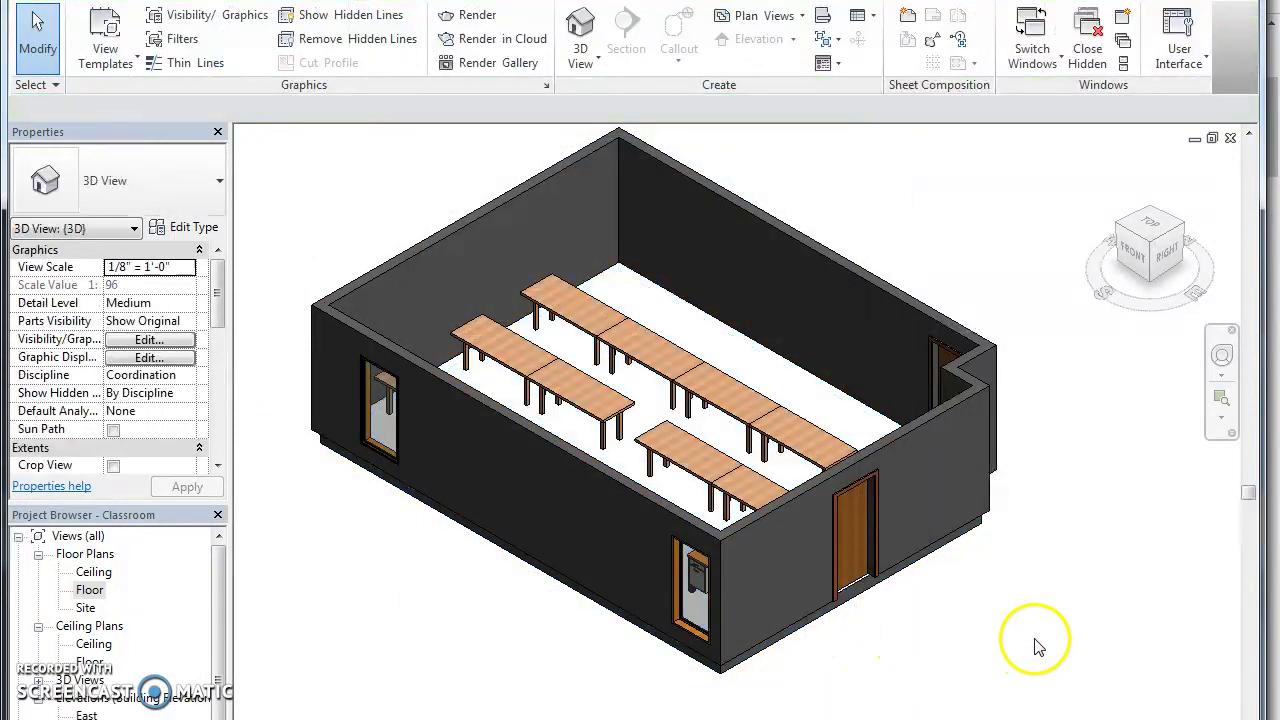
# Preview the classroom's tile floor in the 3D view with the Ray Trace visual style, and return the view to Realistic.
pyautogui.click(1145, 224)
pyautogui.moveTo(1143, 324); pyautogui.dragTo(1143, 206)
pyautogui.click(660, 712)
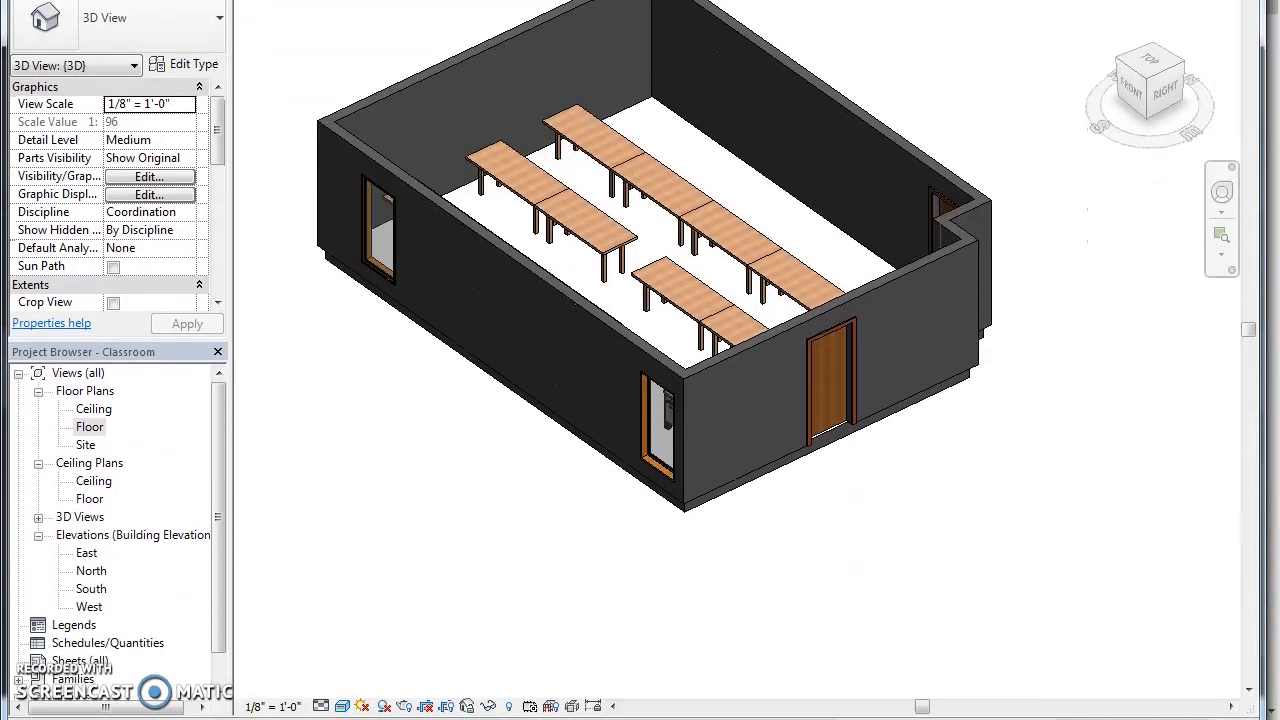
pyautogui.click(447, 705)
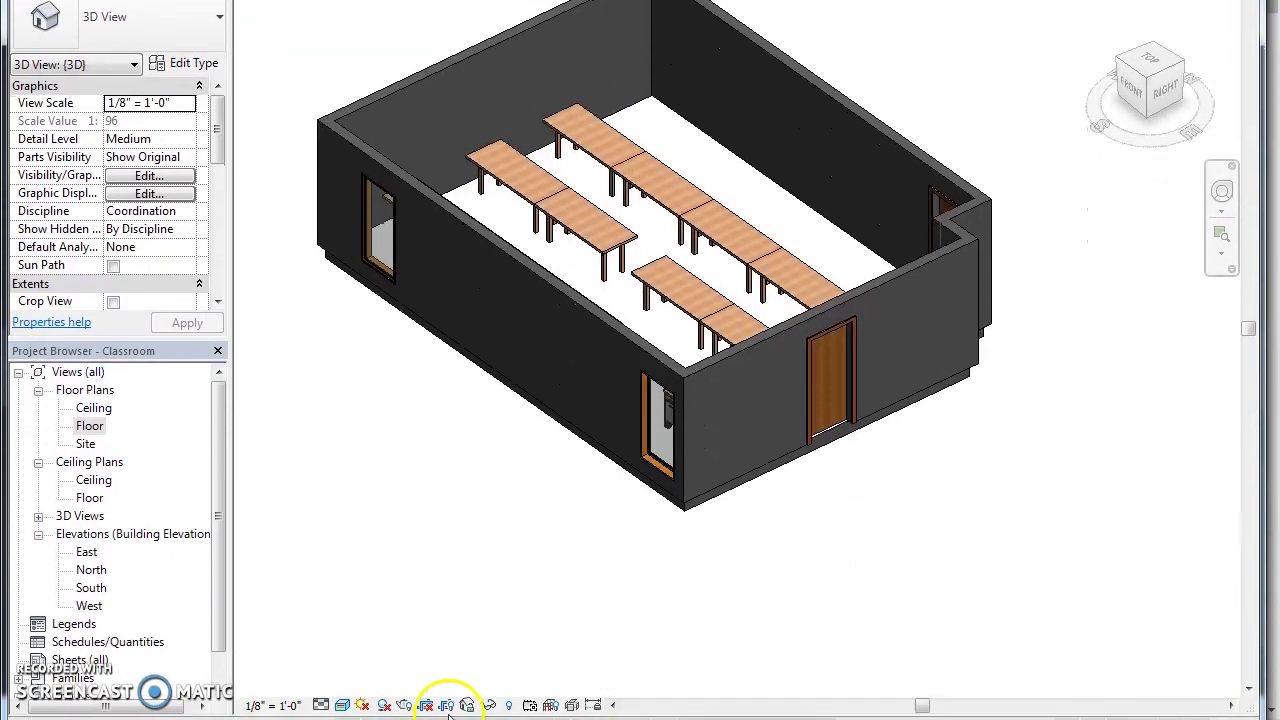
pyautogui.click(341, 705)
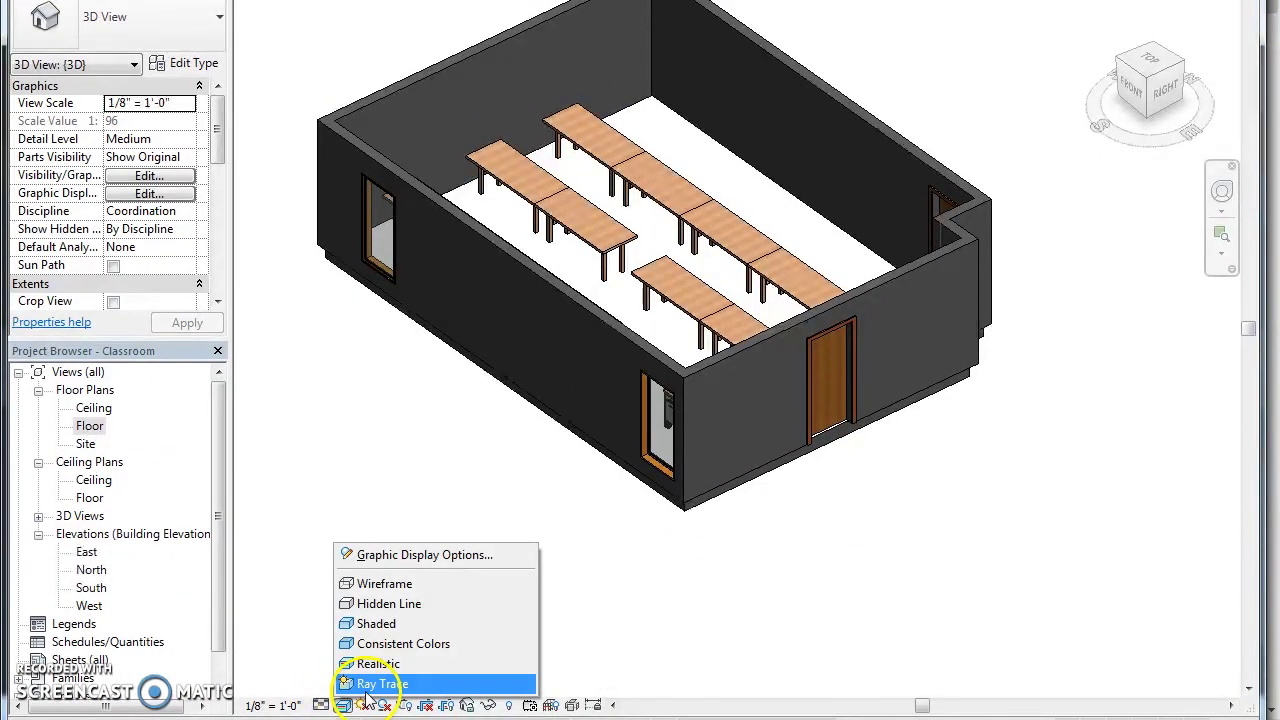
pyautogui.click(370, 686)
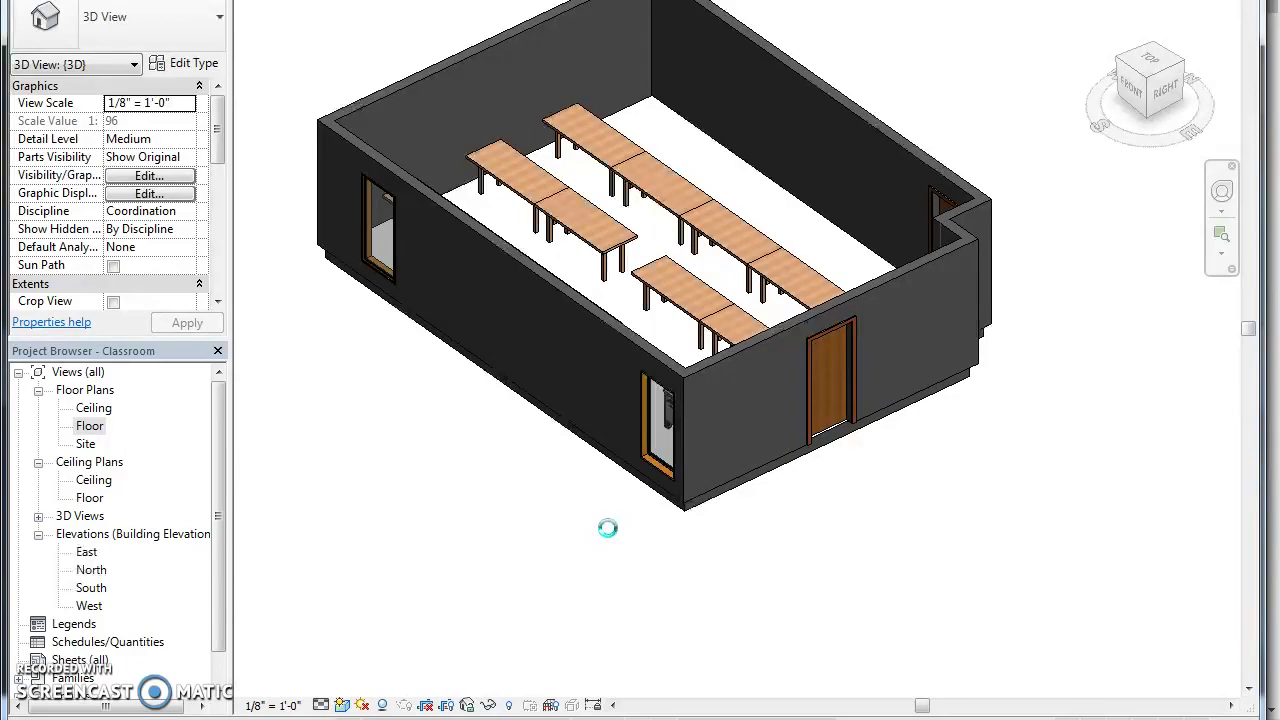
pyautogui.hotkey('alt', 'Tab')
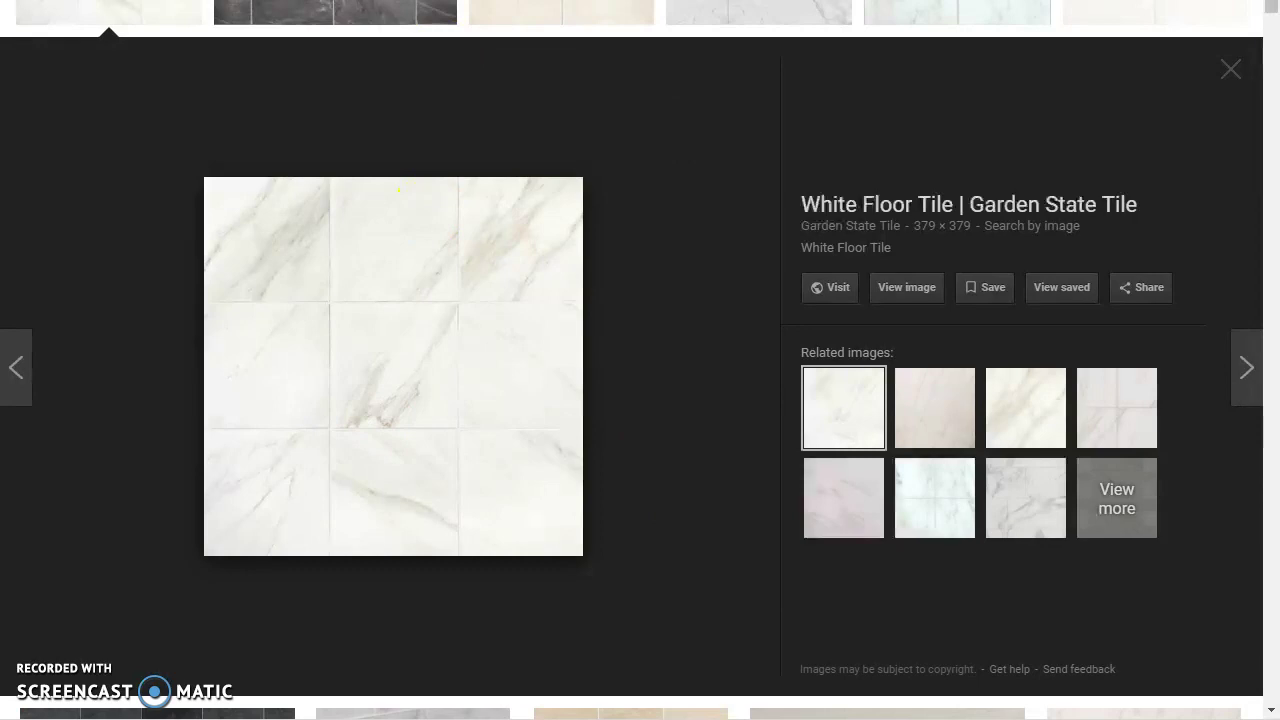
pyautogui.hotkey('alt', 'Tab')
pyautogui.click(420, 703)
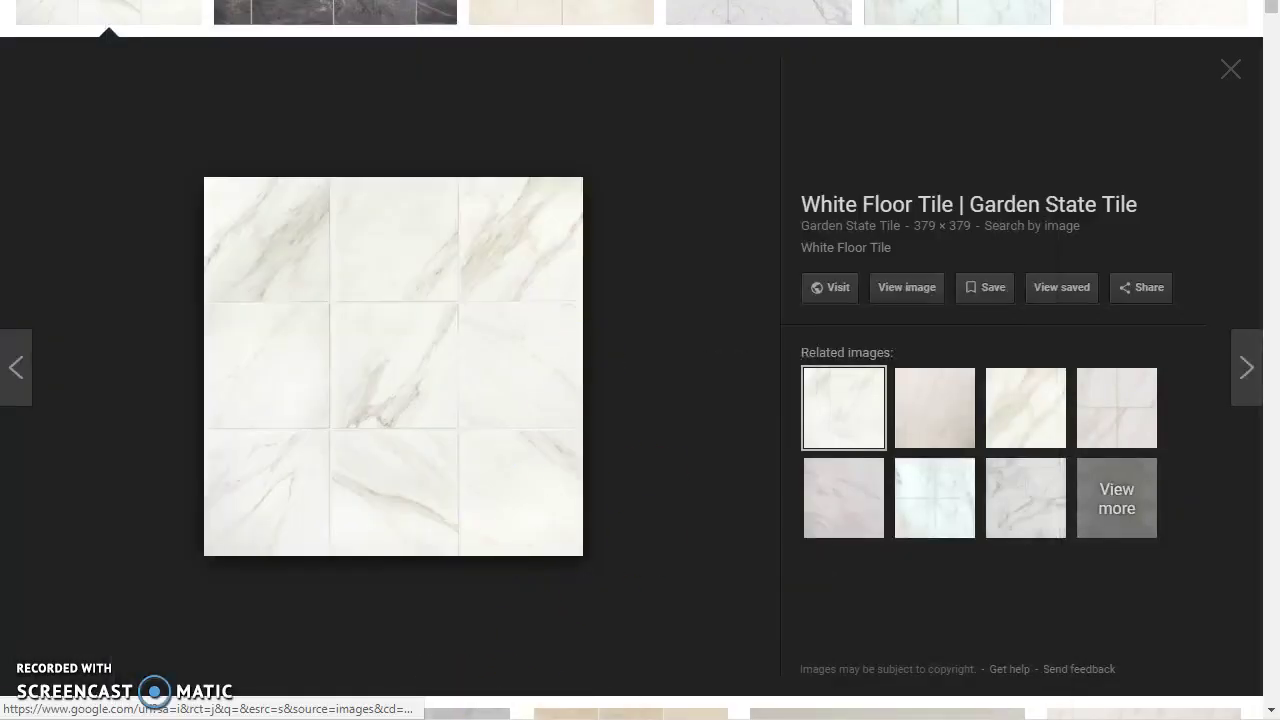
pyautogui.hotkey('alt', 'Tab')
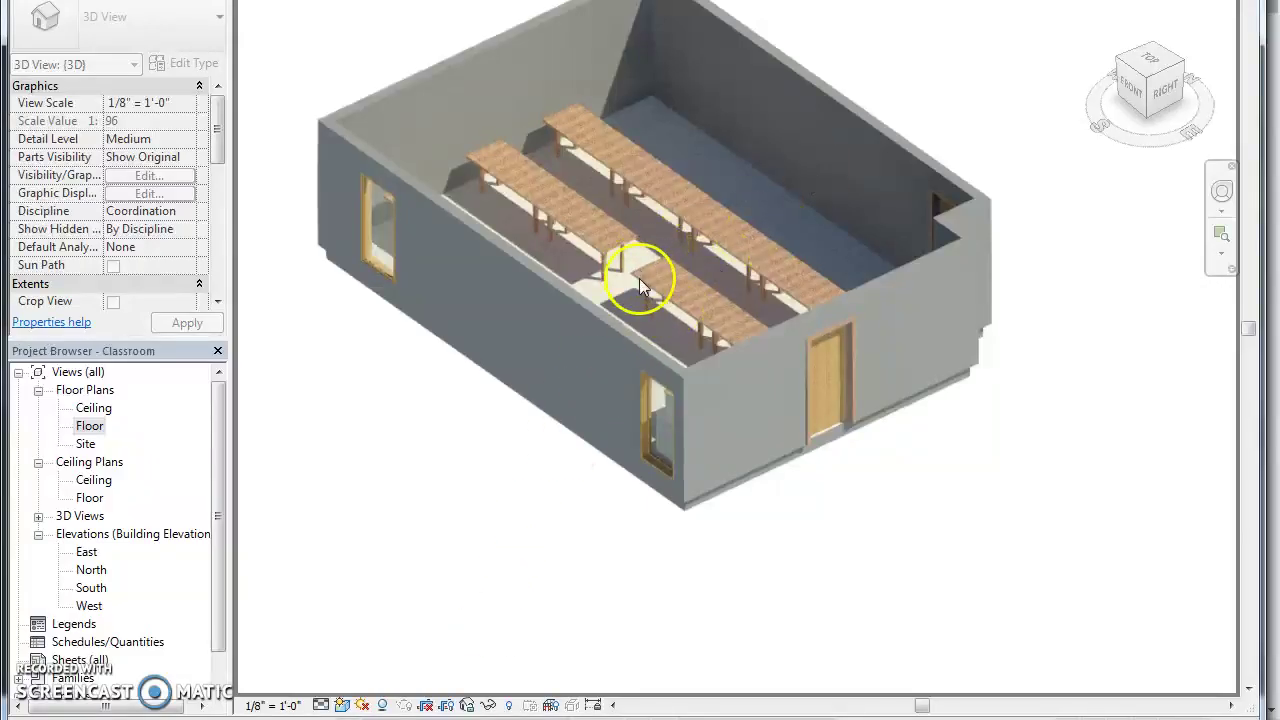
pyautogui.scroll(2, 643, 274)
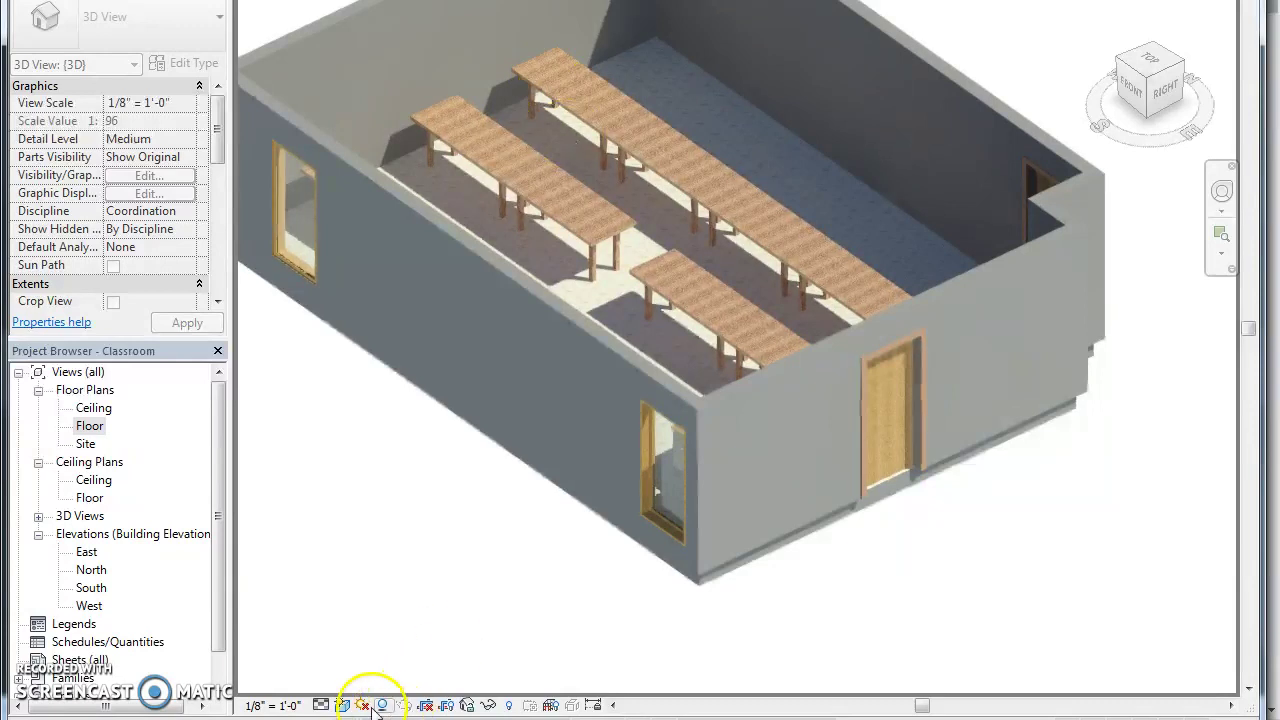
pyautogui.click(343, 706)
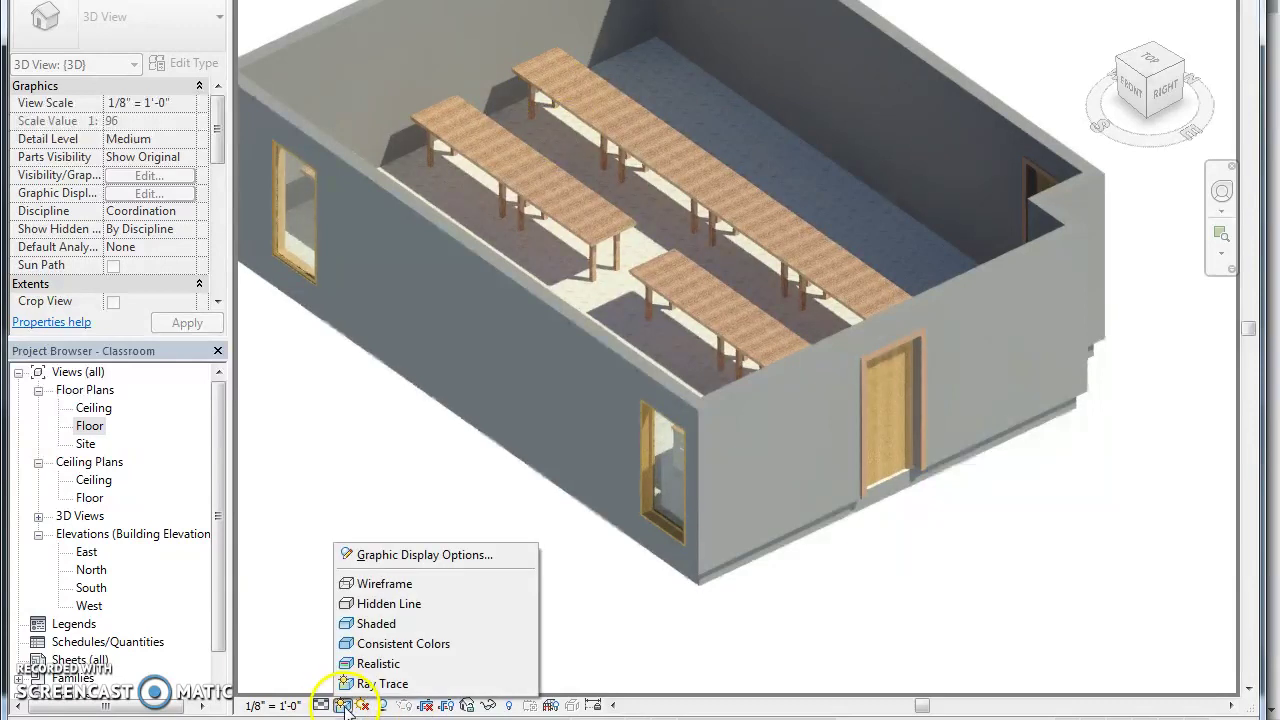
pyautogui.click(369, 663)
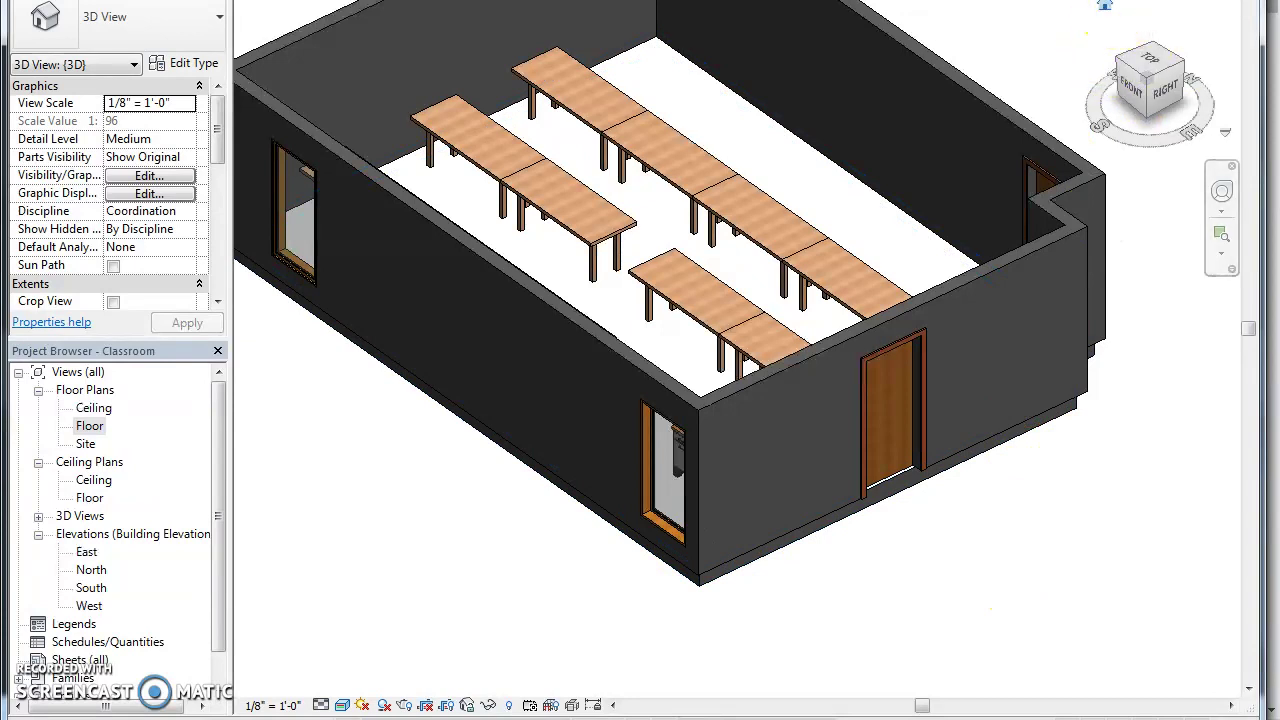
# Examine the classroom's tile floor from above in the 3D view, and return the model to its home orientation.
pyautogui.click(1104, 5)
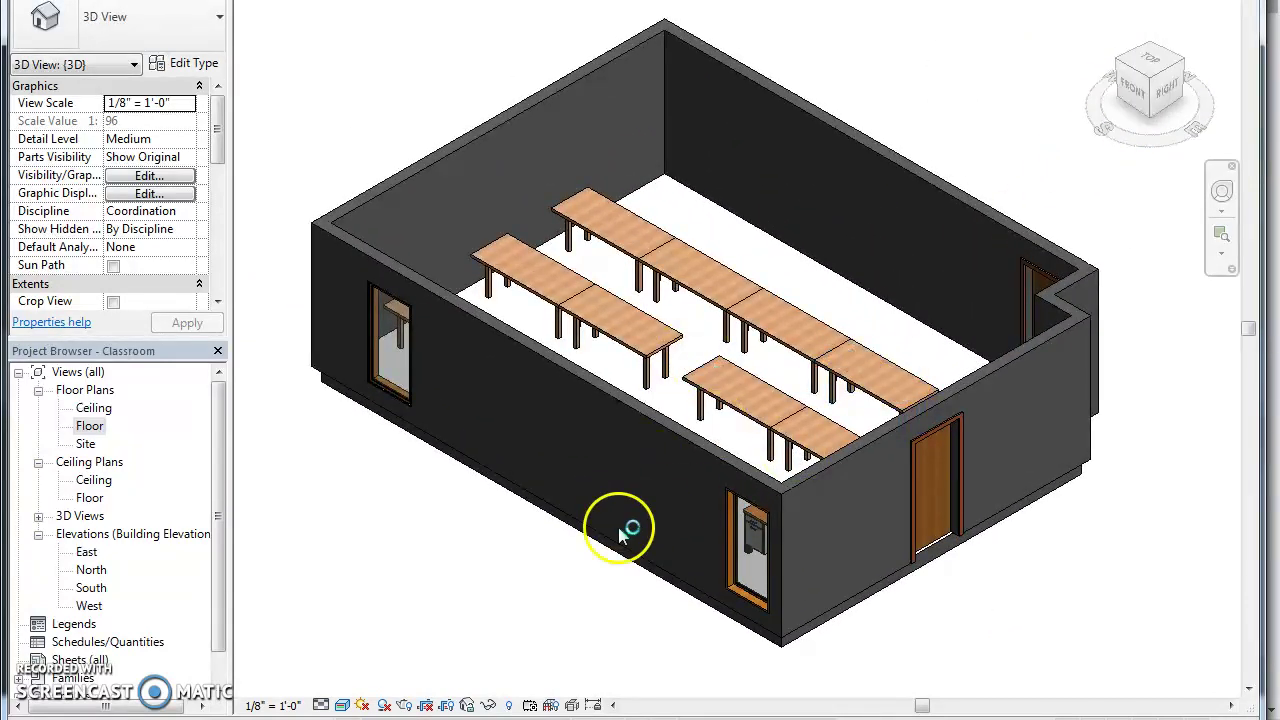
pyautogui.click(1155, 66)
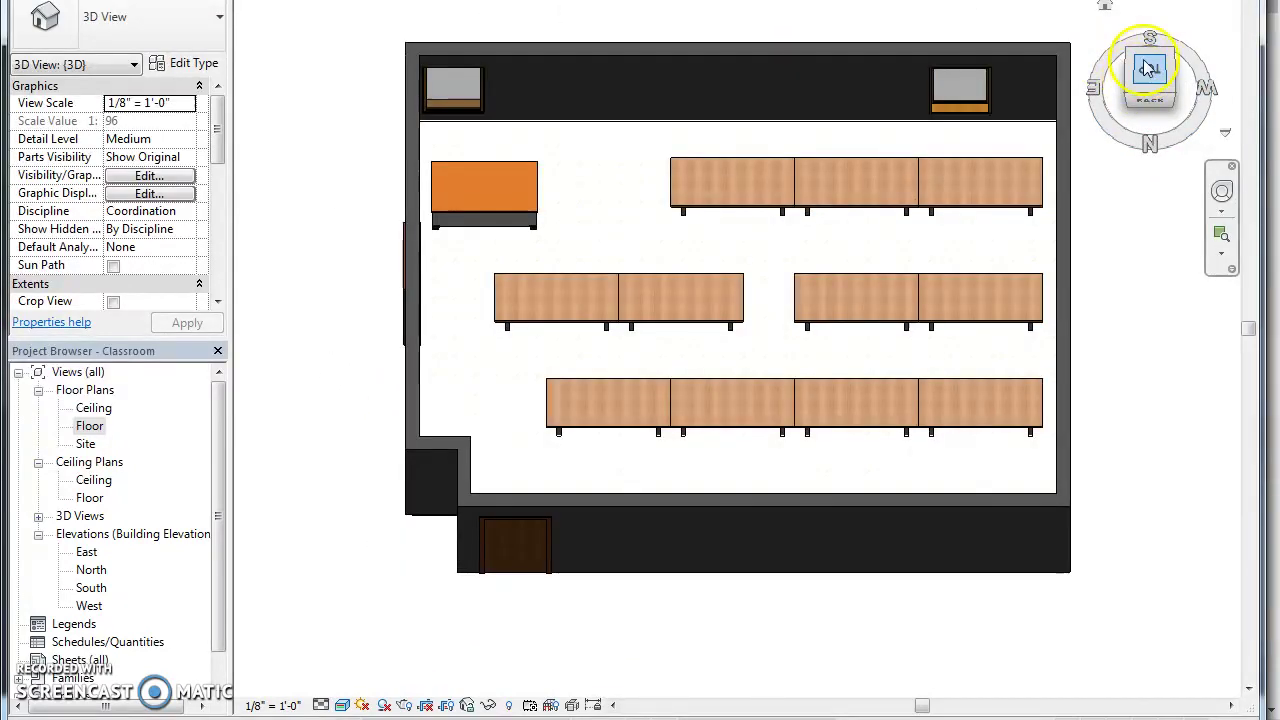
pyautogui.click(1096, 10)
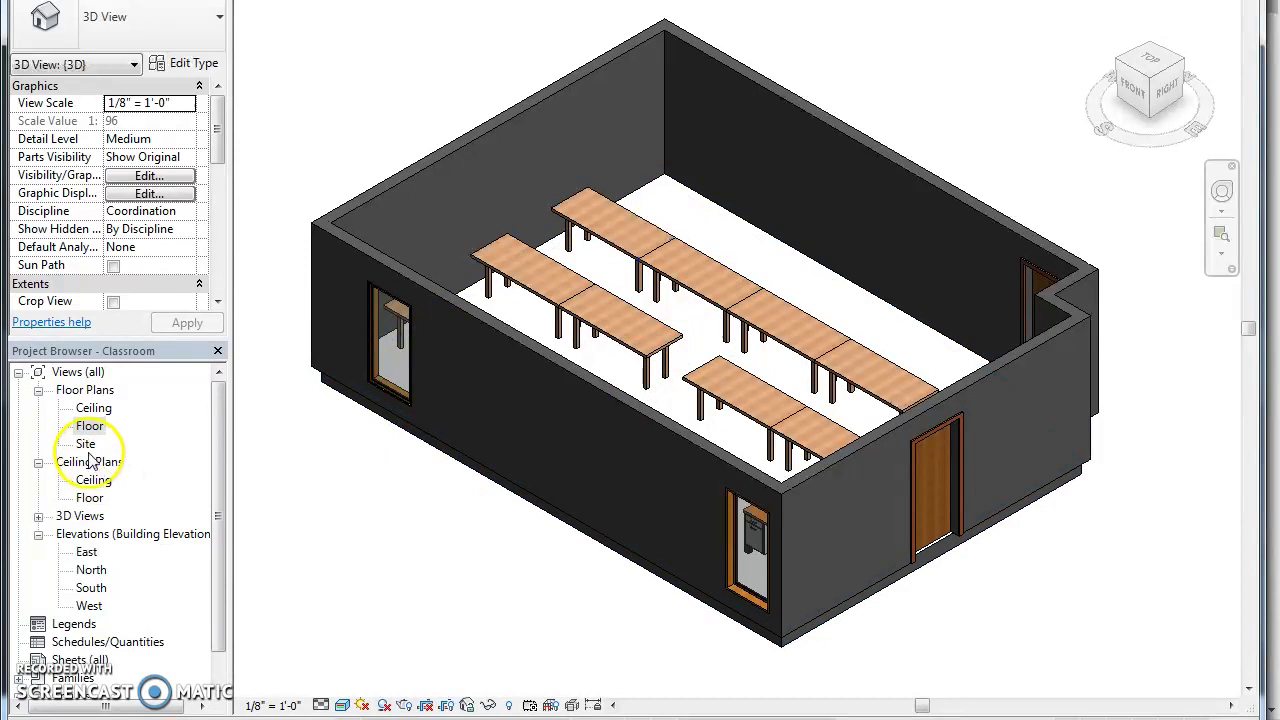
# Open the Floor floor plan and save the Classroom project.
pyautogui.doubleClick(168, 427)
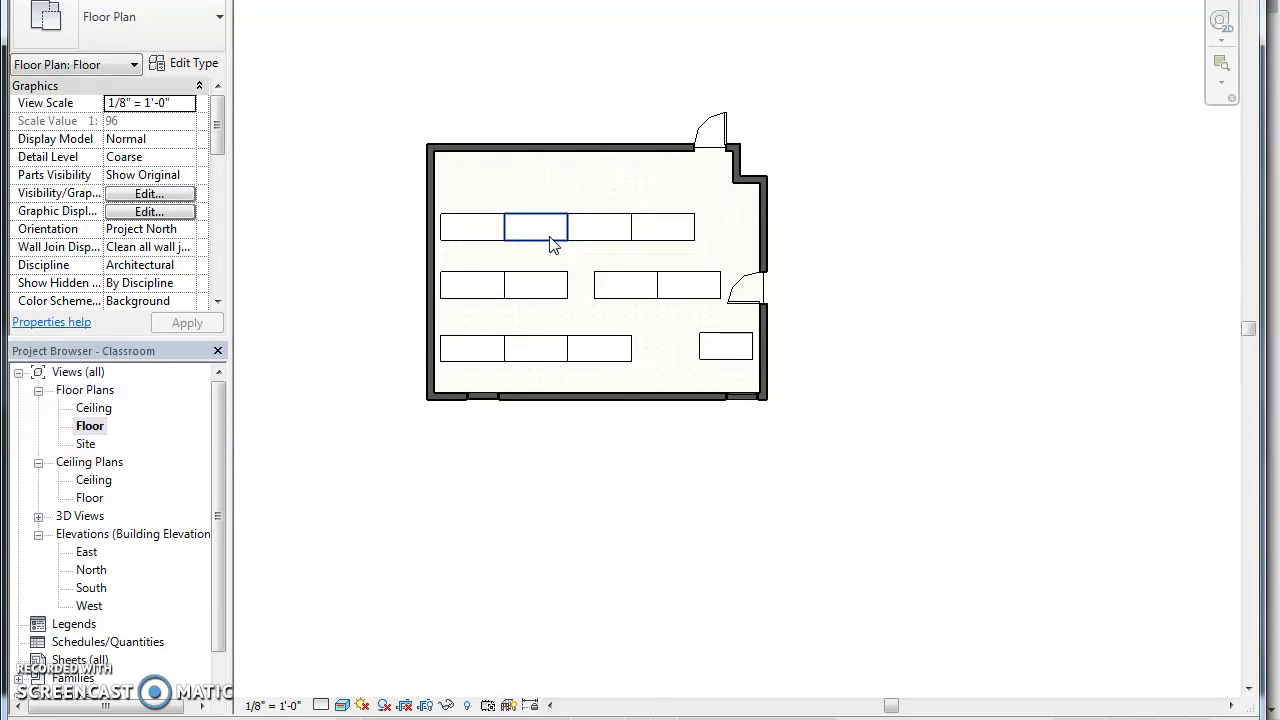
pyautogui.click(503, 58)
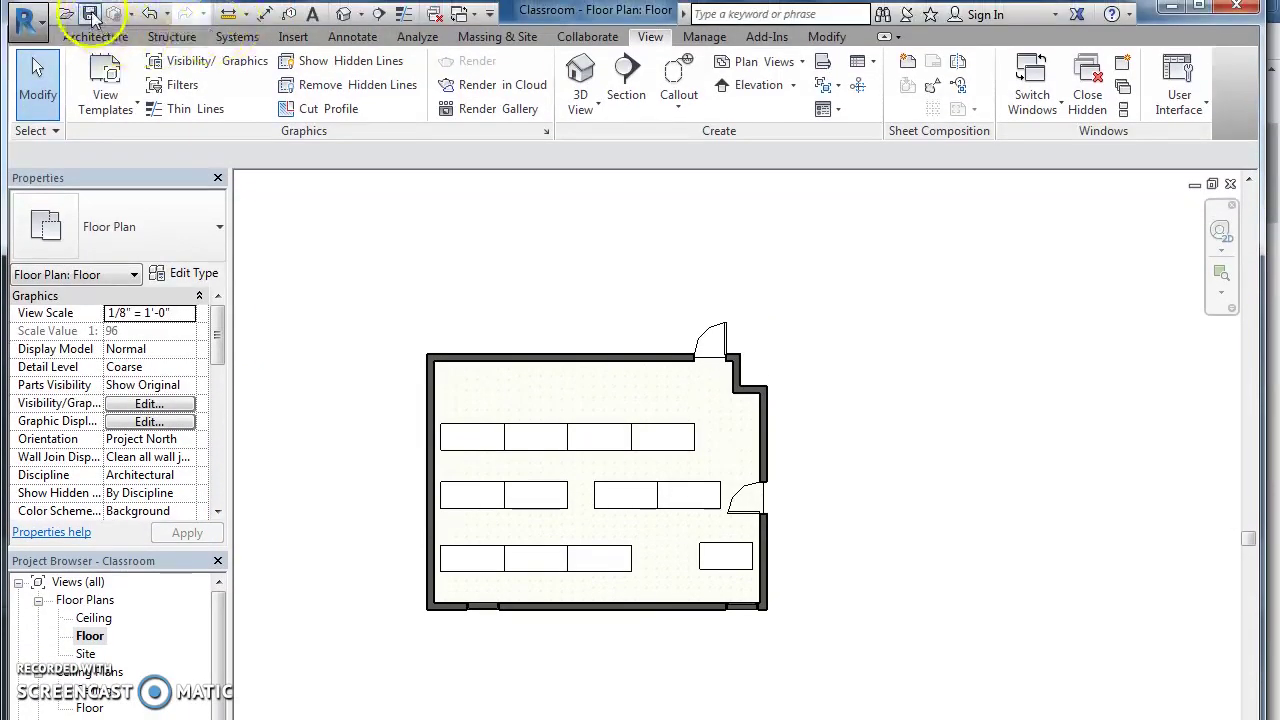
pyautogui.click(90, 14)
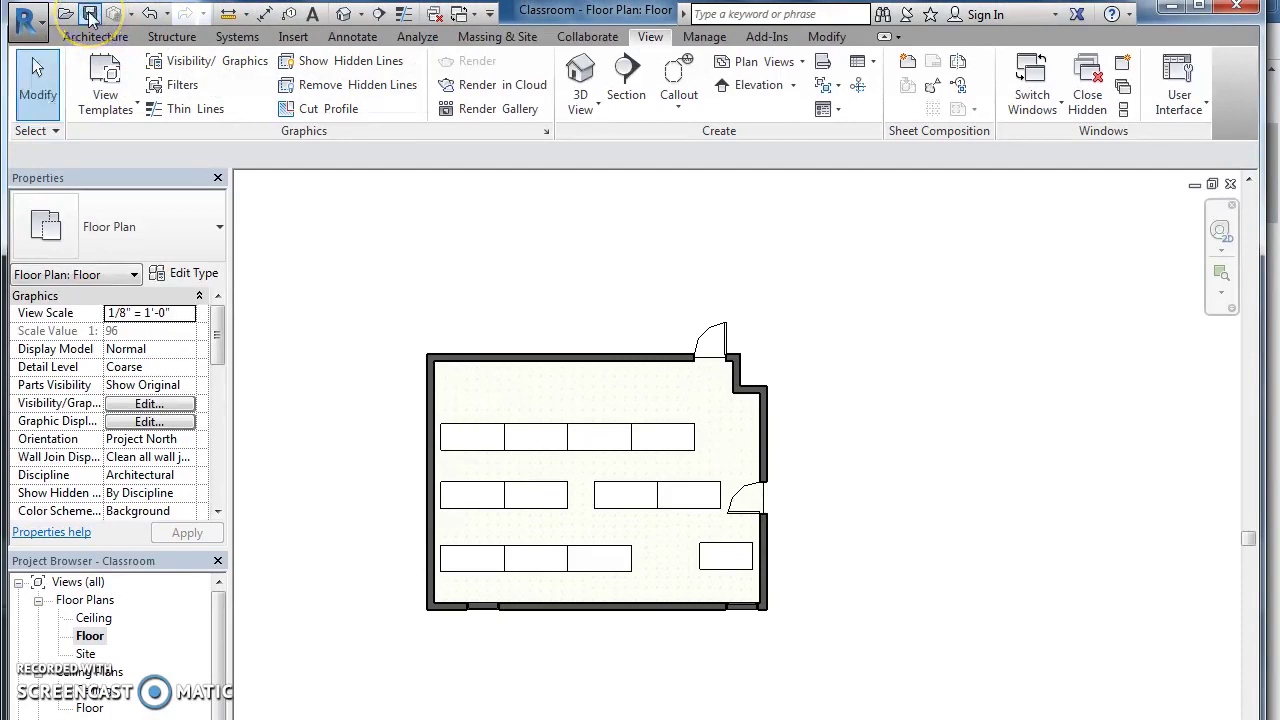